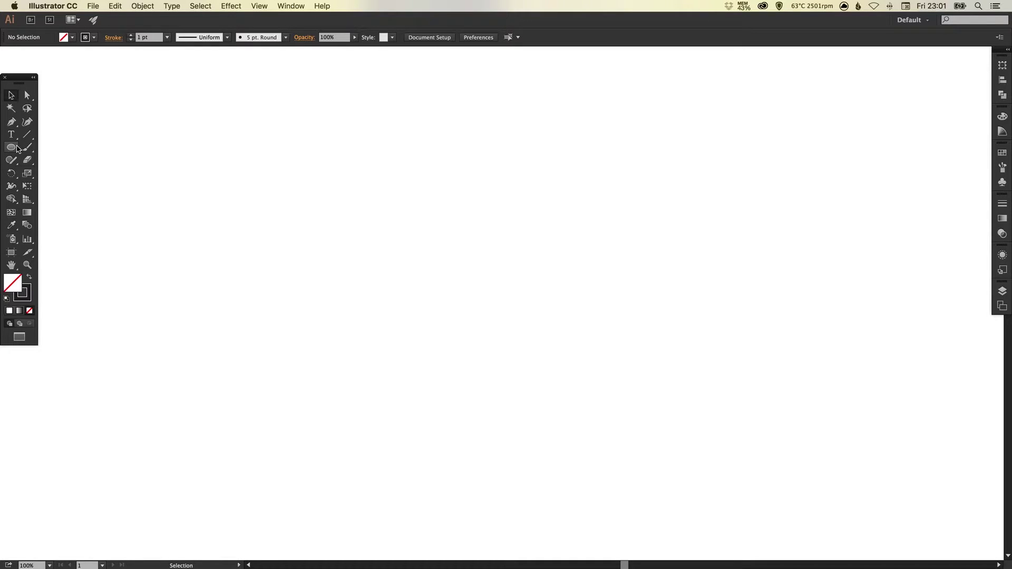
Draw a circle about 557 px wide near the page centre with no fill.
{"action": "left_click", "coordinate": [11, 147]}
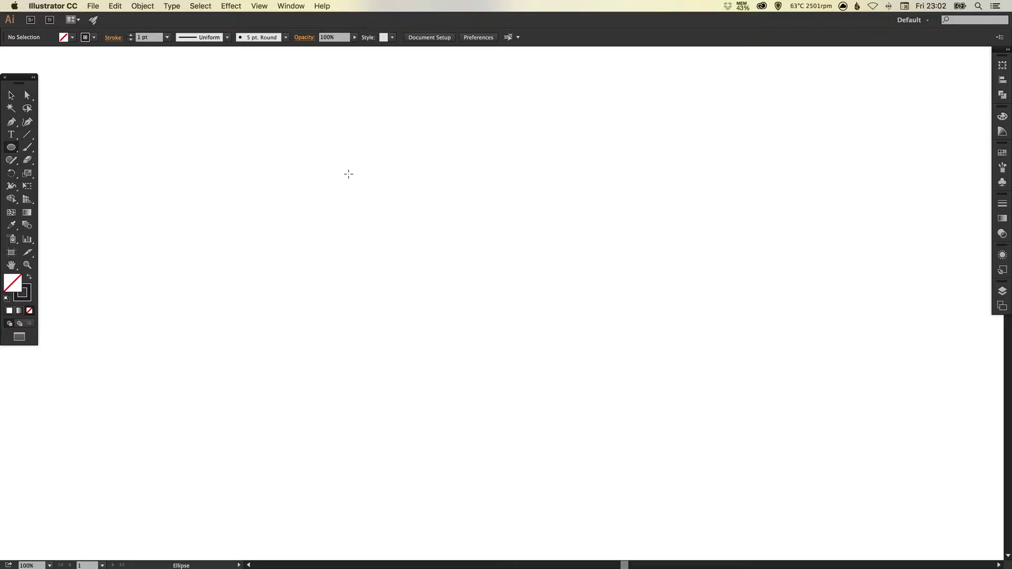
{"action": "mouse_move", "coordinate": [358, 158]}
{"action": "left_mouse_down"}
{"action": "mouse_move", "coordinate": [673, 456]}
{"action": "mouse_move", "coordinate": [652, 405]}
{"action": "left_mouse_up"}
{"action": "key", "text": "v"}
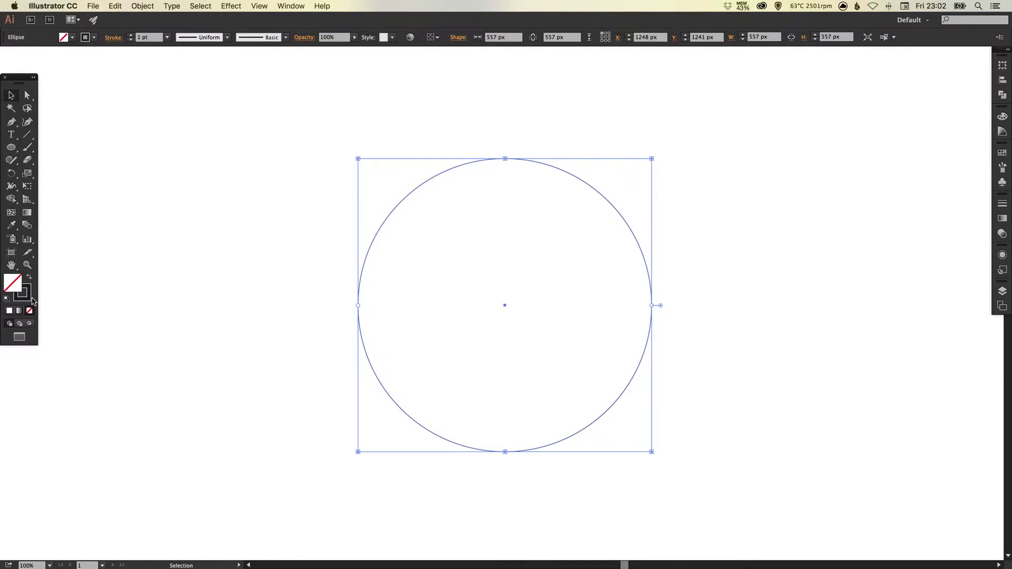
{"action": "left_click", "coordinate": [29, 295]}
{"action": "left_click", "coordinate": [12, 288]}
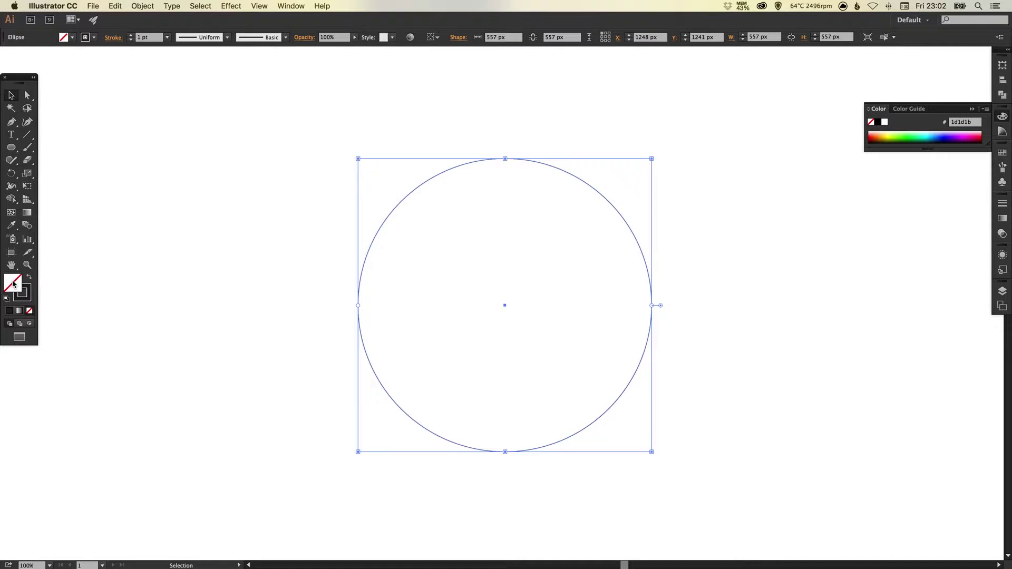
{"action": "key", "text": "x"}
{"action": "left_click", "coordinate": [1003, 117]}
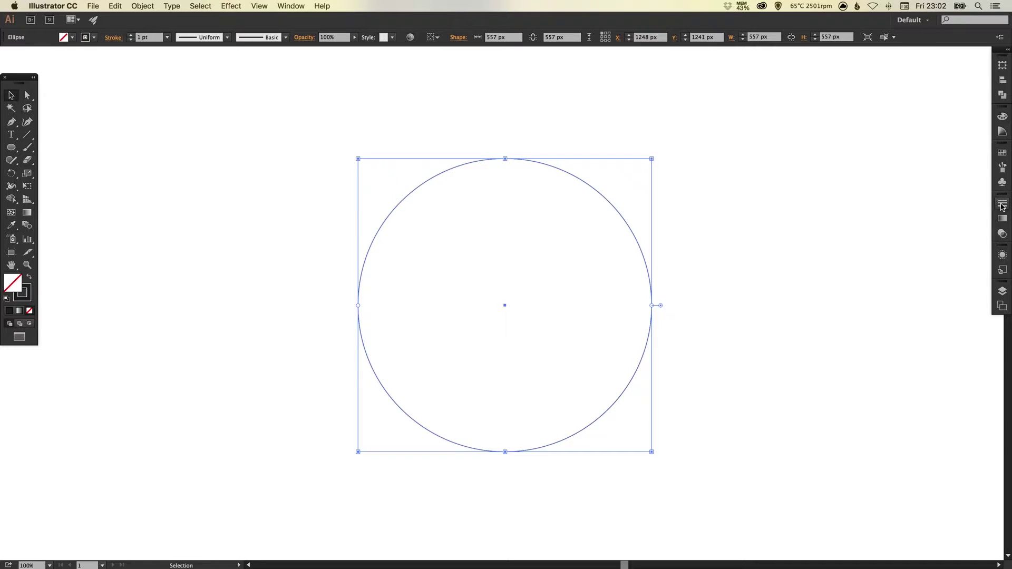
Set the circle's stroke weight to 30 pt.
{"action": "left_click", "coordinate": [1003, 205]}
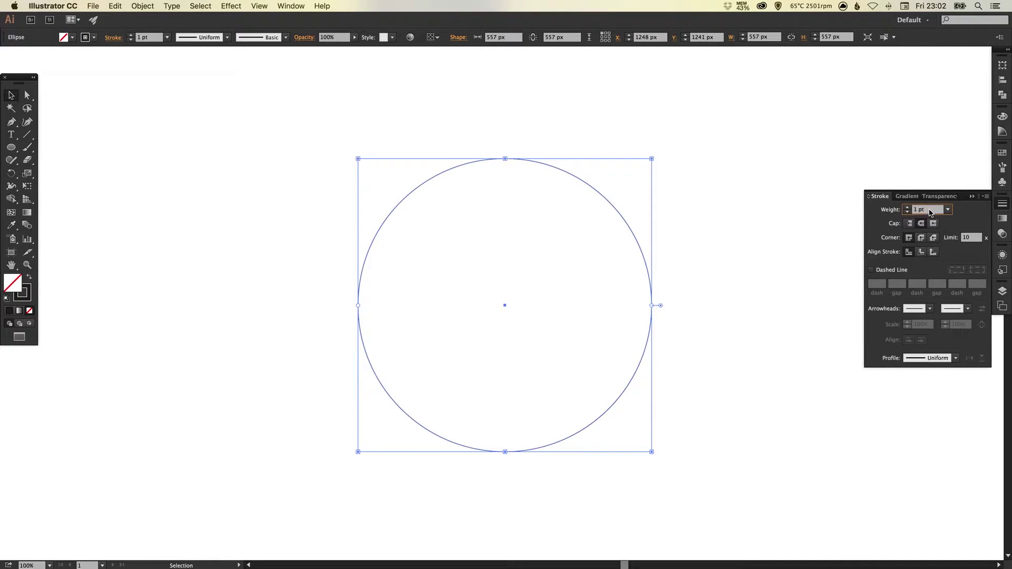
{"action": "left_click", "coordinate": [901, 207]}
{"action": "type", "text": "20"}
{"action": "key", "text": "Return"}
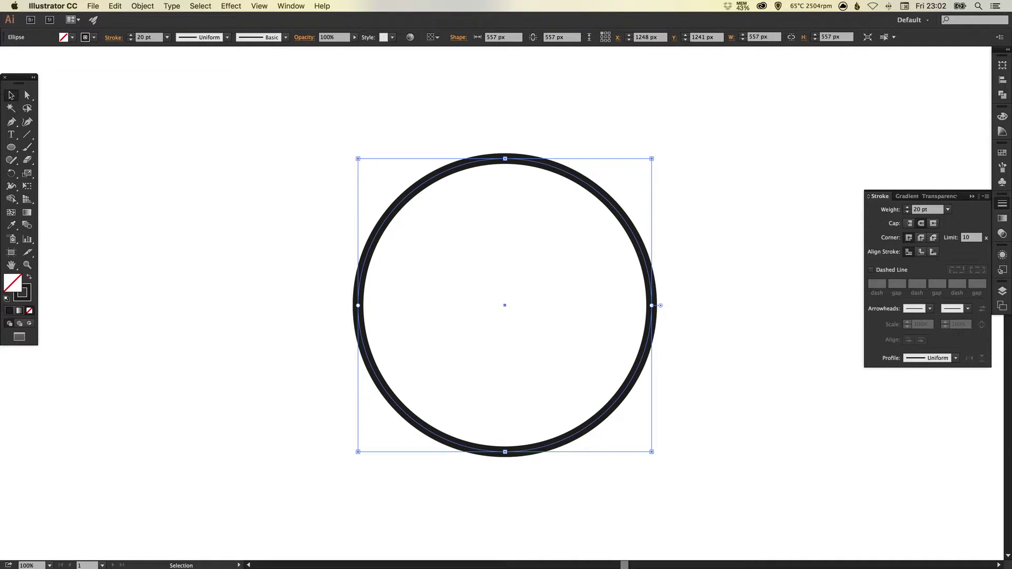
{"action": "type", "text": "30"}
{"action": "key", "text": "Return"}
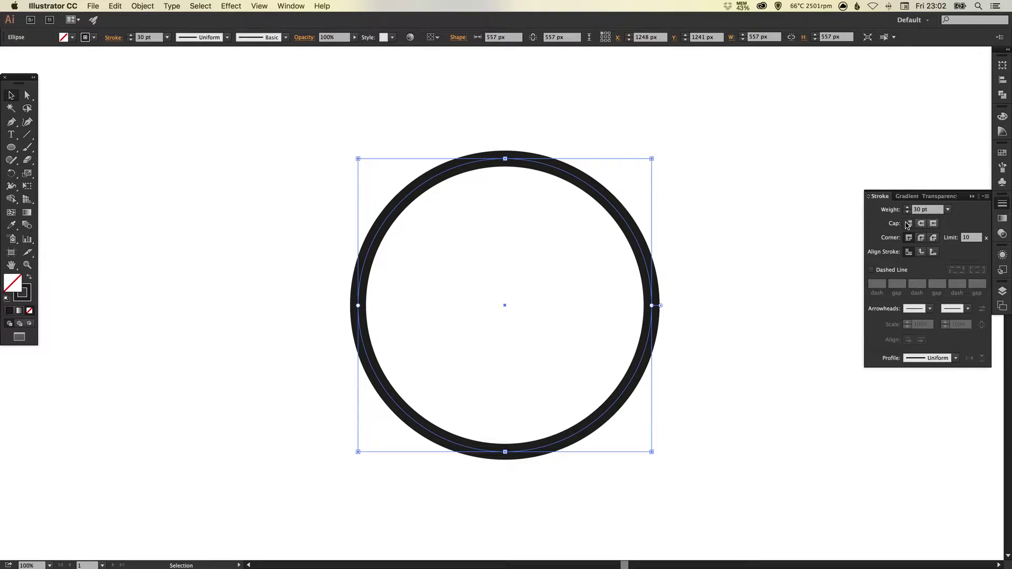
Make the circle's stroke dashed with 0 pt dashes, 65 pt gaps and round caps.
{"action": "left_click", "coordinate": [886, 272]}
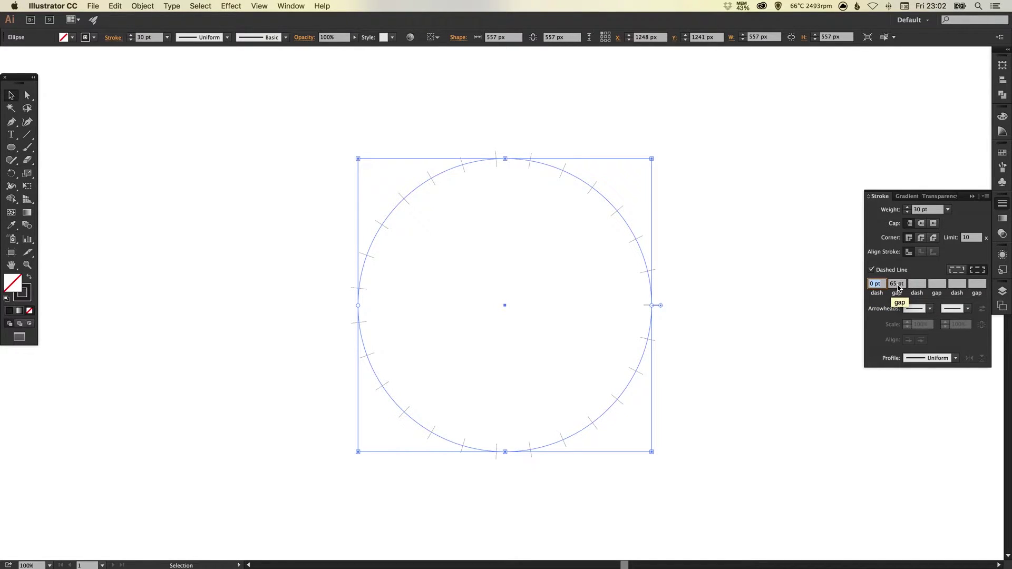
{"action": "left_click", "coordinate": [728, 241]}
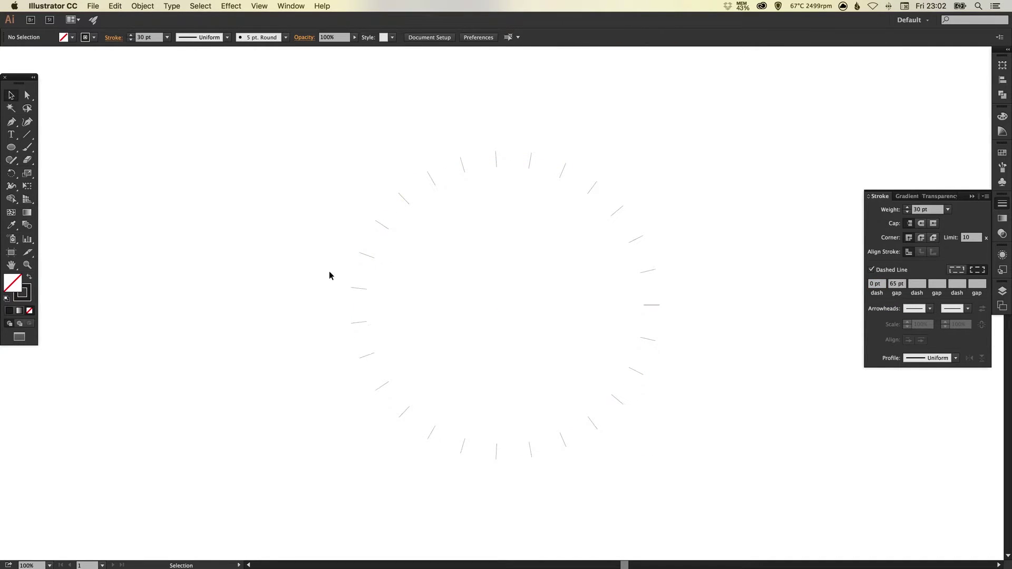
{"action": "left_click_drag", "start_coordinate": [296, 150], "coordinate": [525, 341]}
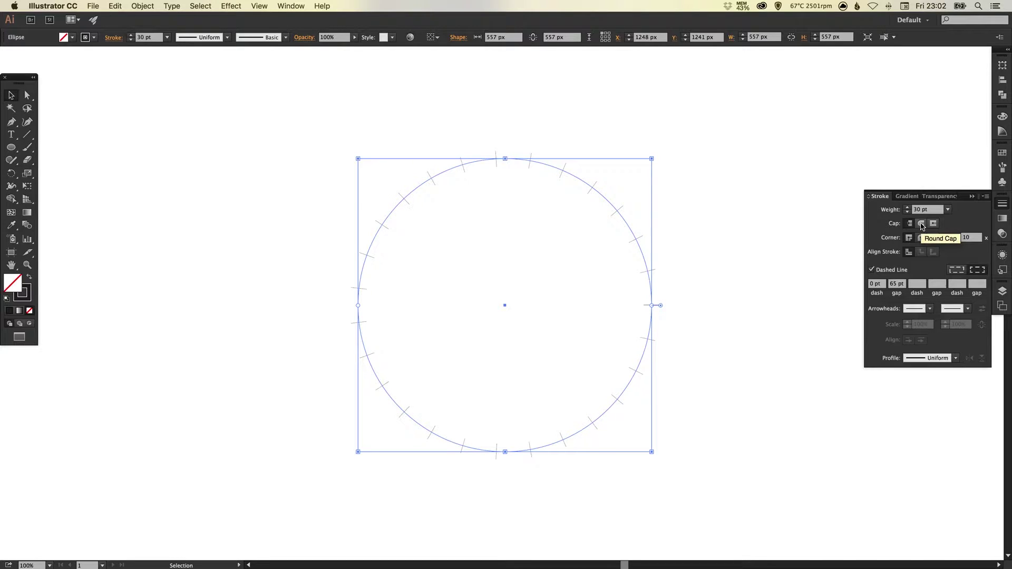
{"action": "left_click", "coordinate": [921, 225]}
{"action": "left_click", "coordinate": [770, 236]}
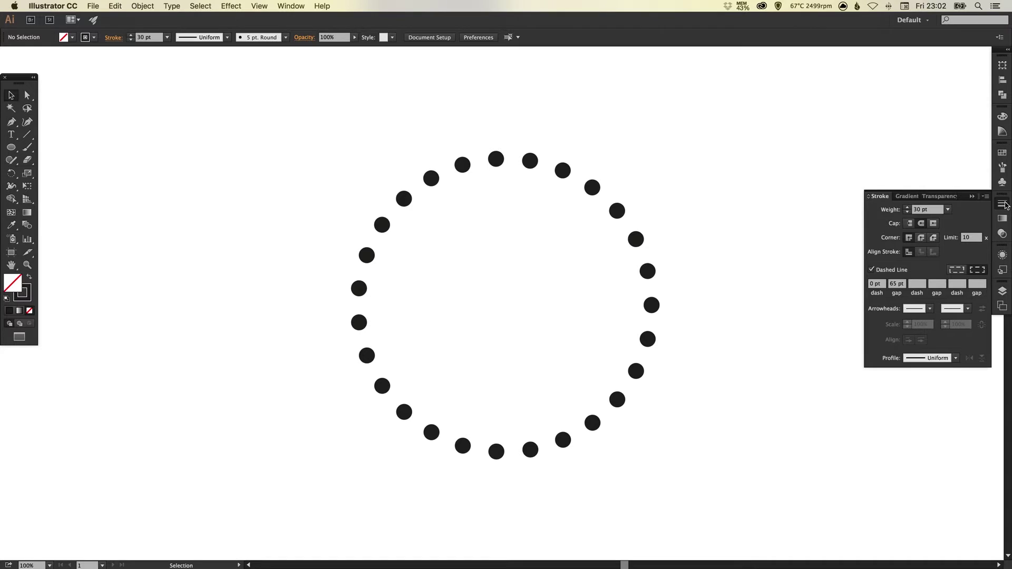
{"action": "left_click", "coordinate": [1003, 205]}
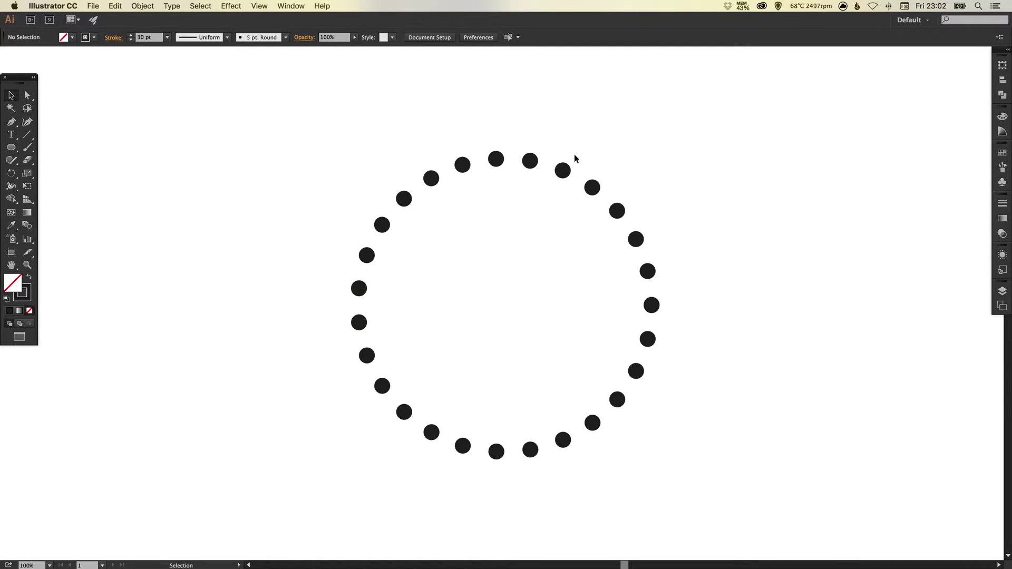
Shrink the dotted circle to about 448 px wide and expand its appearance.
{"action": "left_click", "coordinate": [596, 181]}
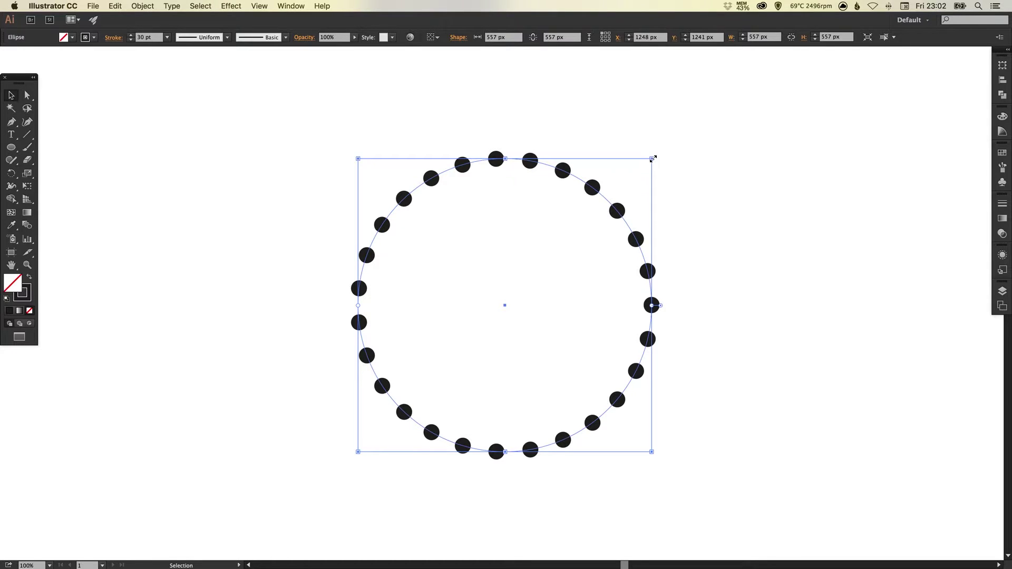
{"action": "left_click_drag", "start_coordinate": [653, 158], "coordinate": [624, 186]}
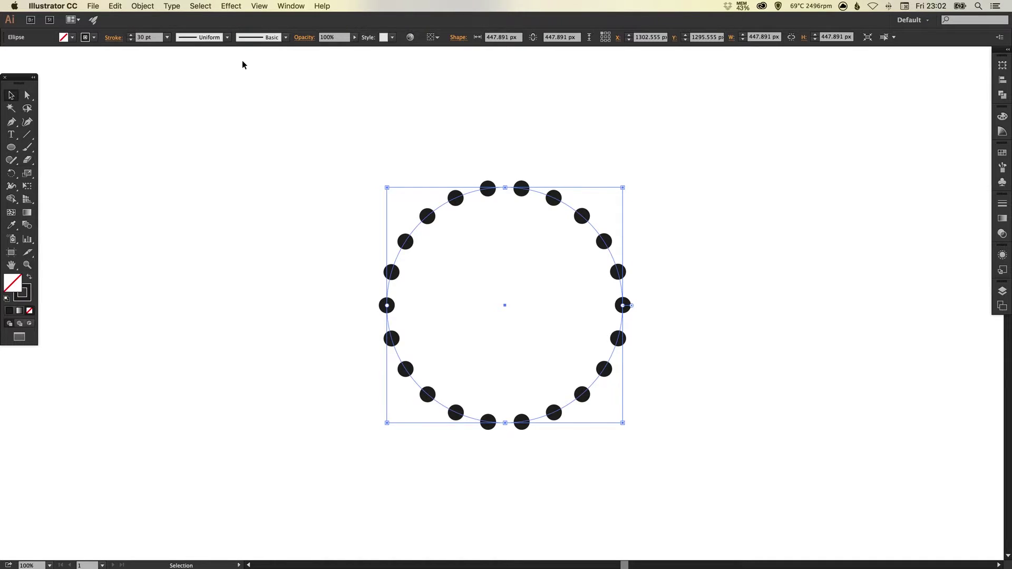
{"action": "left_click", "coordinate": [141, 6]}
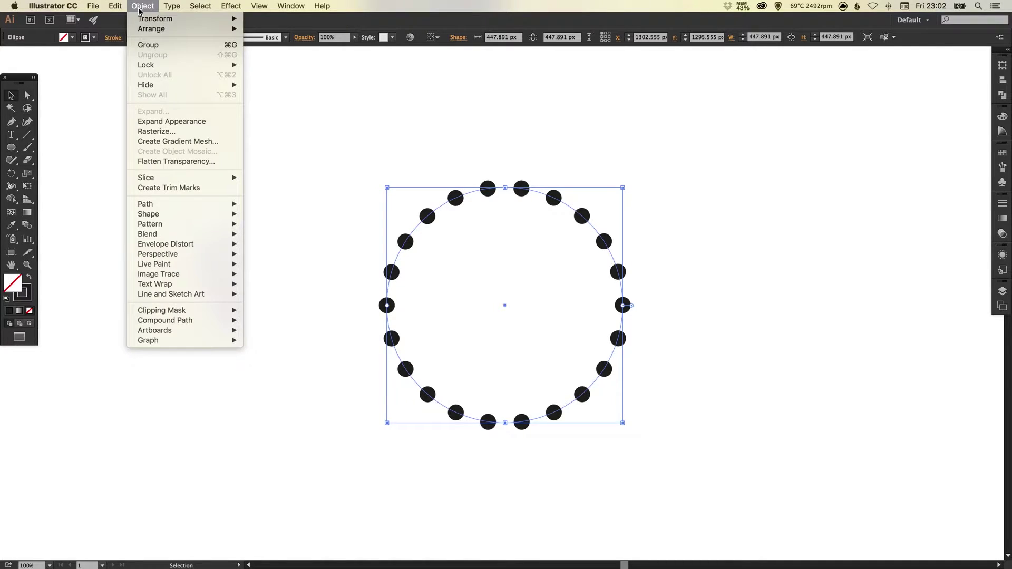
{"action": "left_click", "coordinate": [160, 121]}
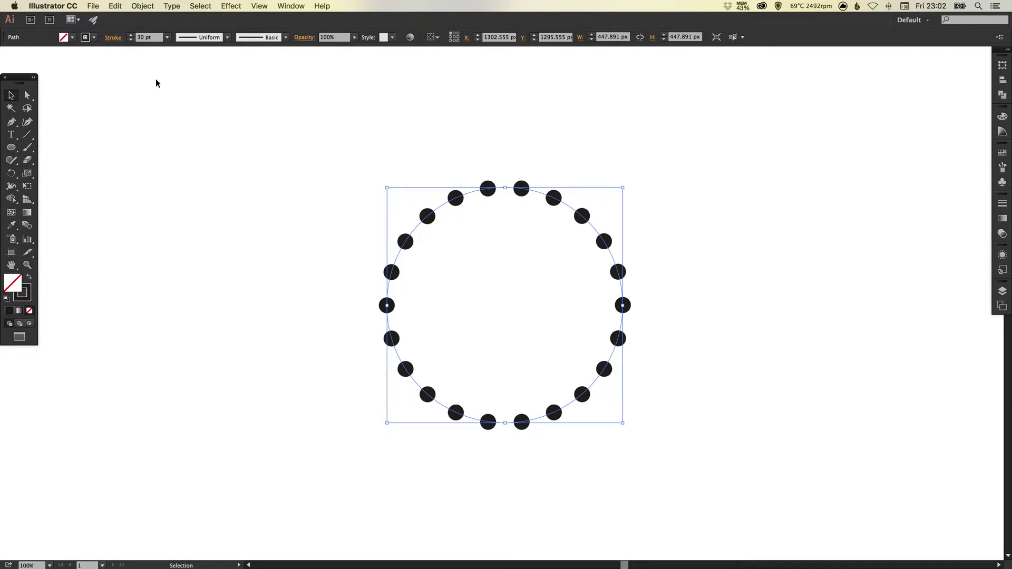
Expand the dotted stroke and fill into solid black dot shapes.
{"action": "left_click", "coordinate": [142, 6]}
{"action": "left_click", "coordinate": [160, 112]}
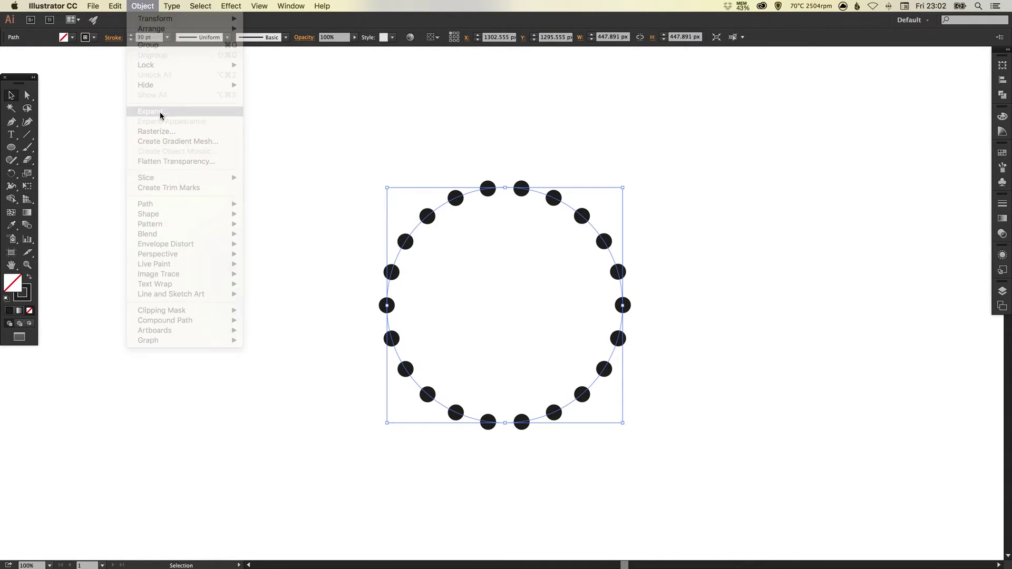
{"action": "left_click", "coordinate": [246, 125]}
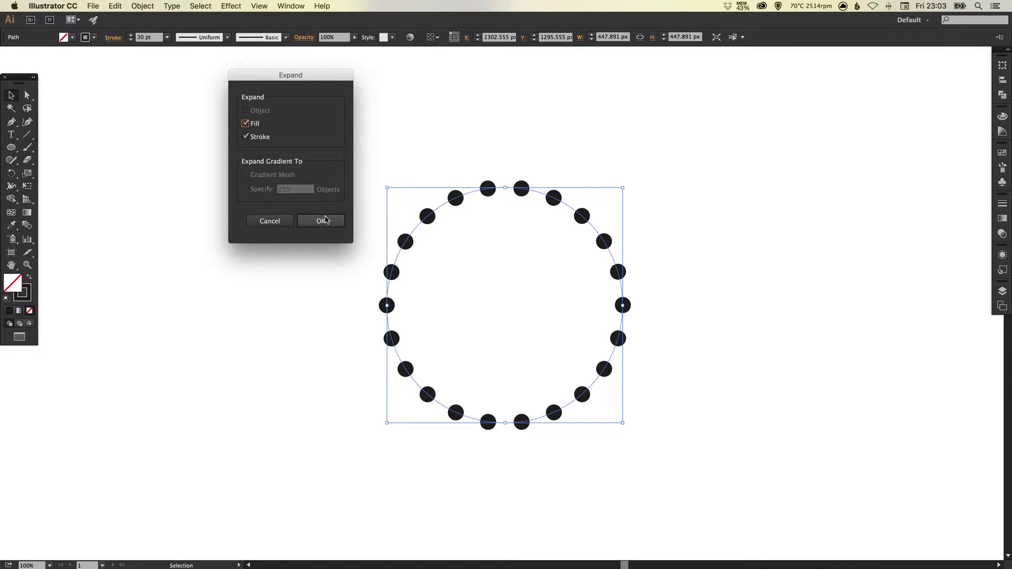
{"action": "left_click", "coordinate": [326, 222]}
{"action": "left_click", "coordinate": [329, 207]}
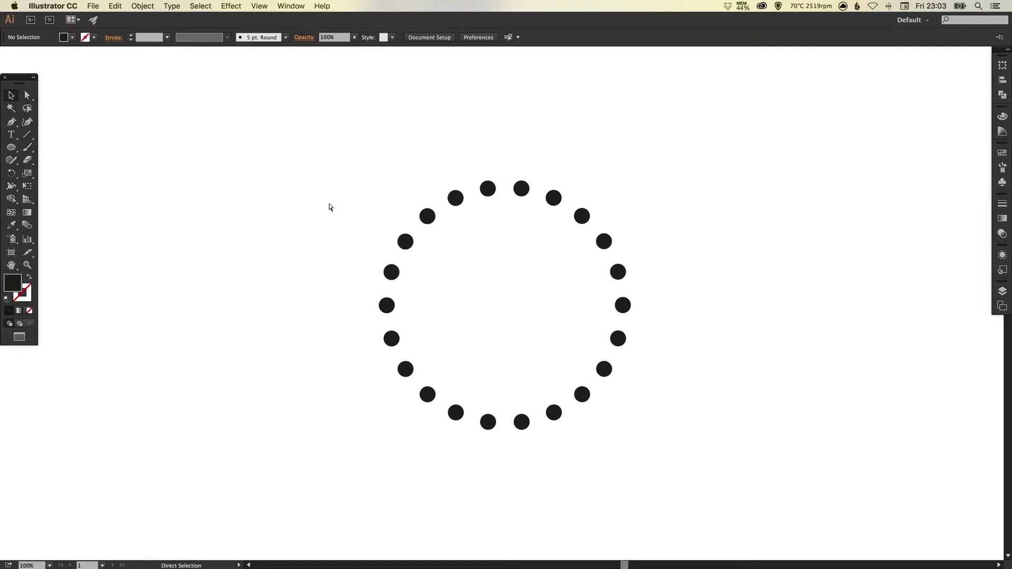
{"action": "key", "text": "super+y"}
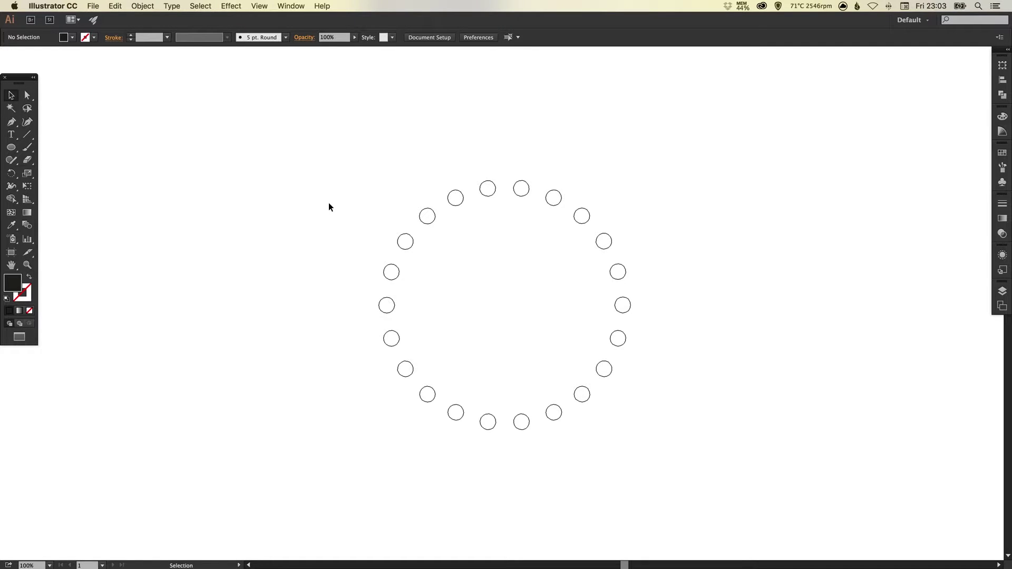
{"action": "key", "text": "a"}
{"action": "key", "text": "super+y"}
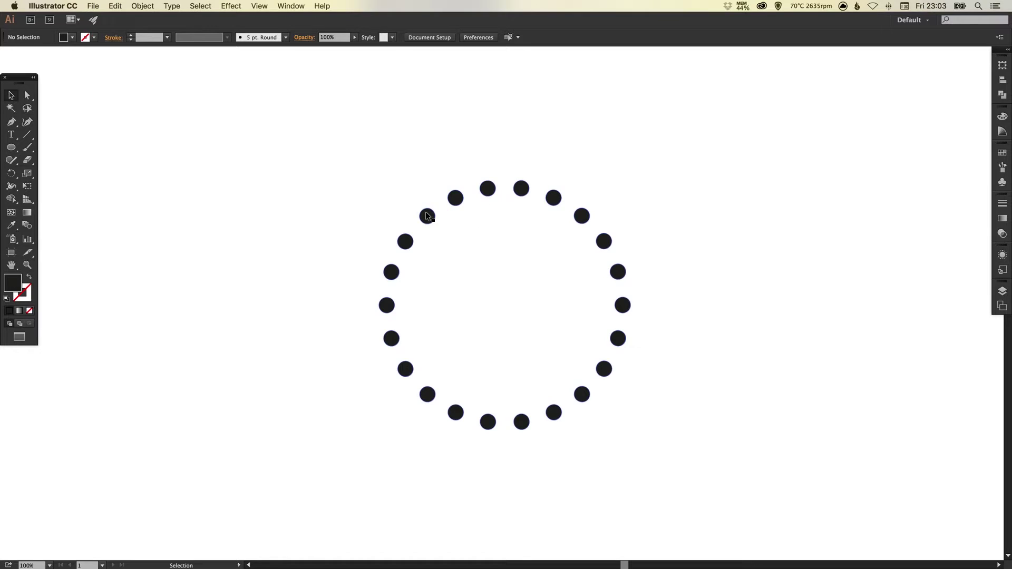
{"action": "left_click", "coordinate": [425, 213]}
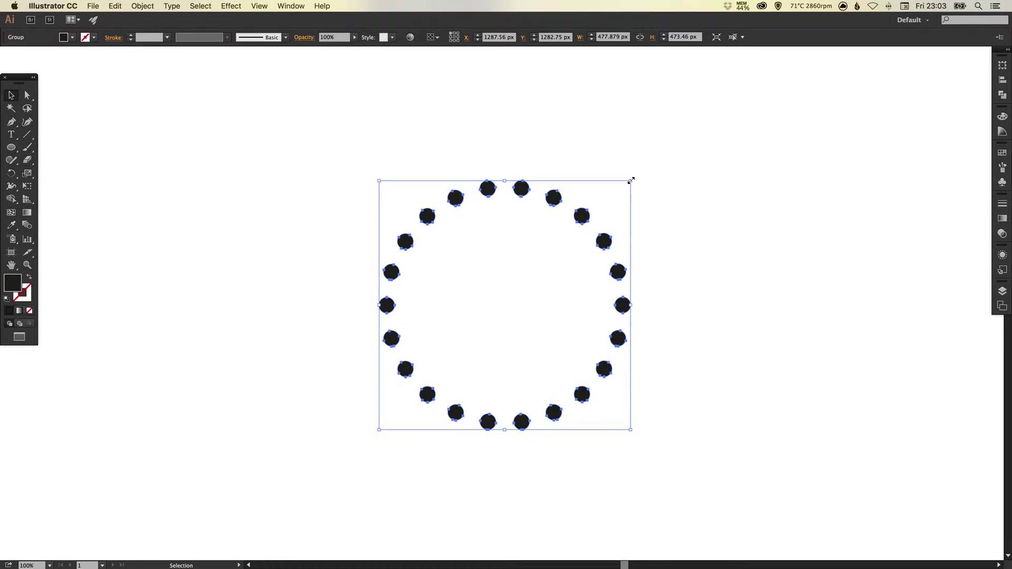
Enlarge the dot ring to about 525 px and paste an enlarged copy in place as a second ring.
{"action": "left_click_drag", "start_coordinate": [631, 181], "coordinate": [645, 168]}
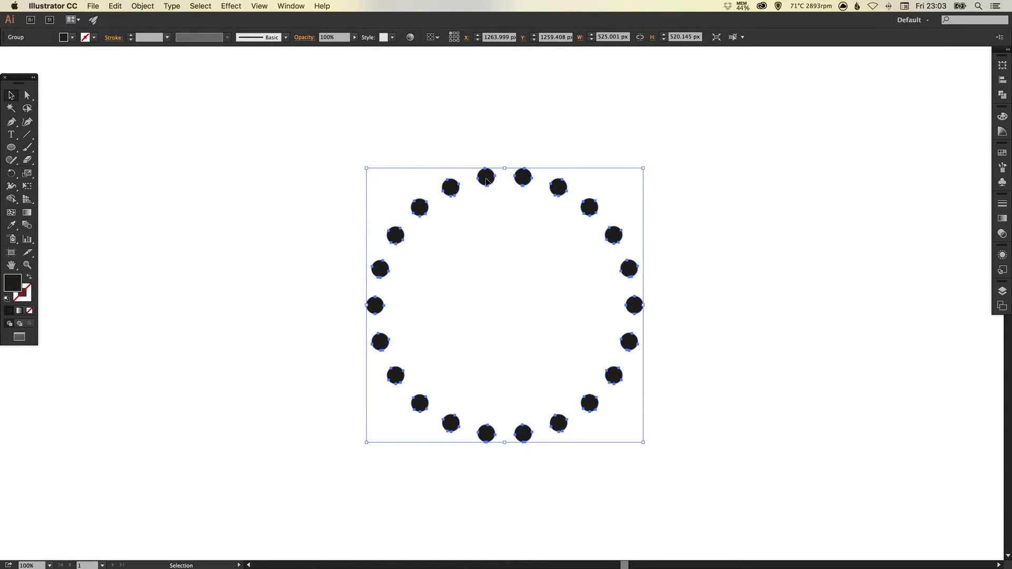
{"action": "left_click", "coordinate": [115, 6]}
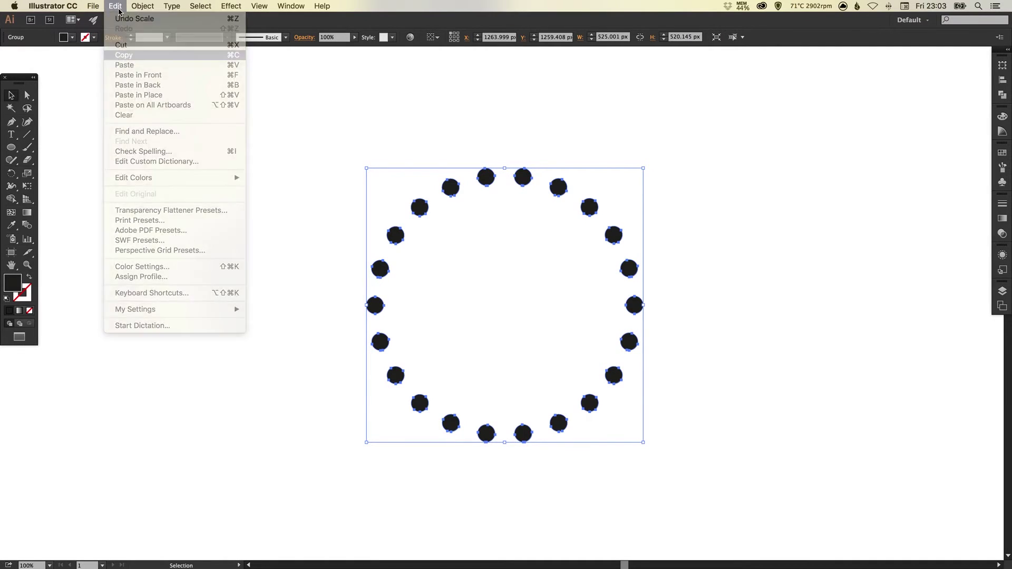
{"action": "left_click", "coordinate": [148, 95]}
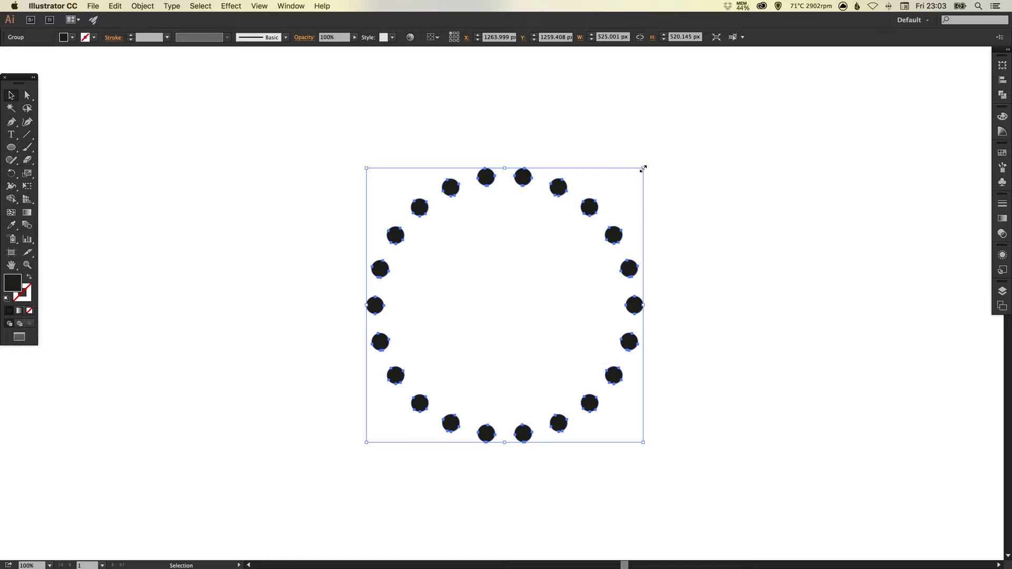
{"action": "left_click_drag", "start_coordinate": [643, 168], "coordinate": [685, 94]}
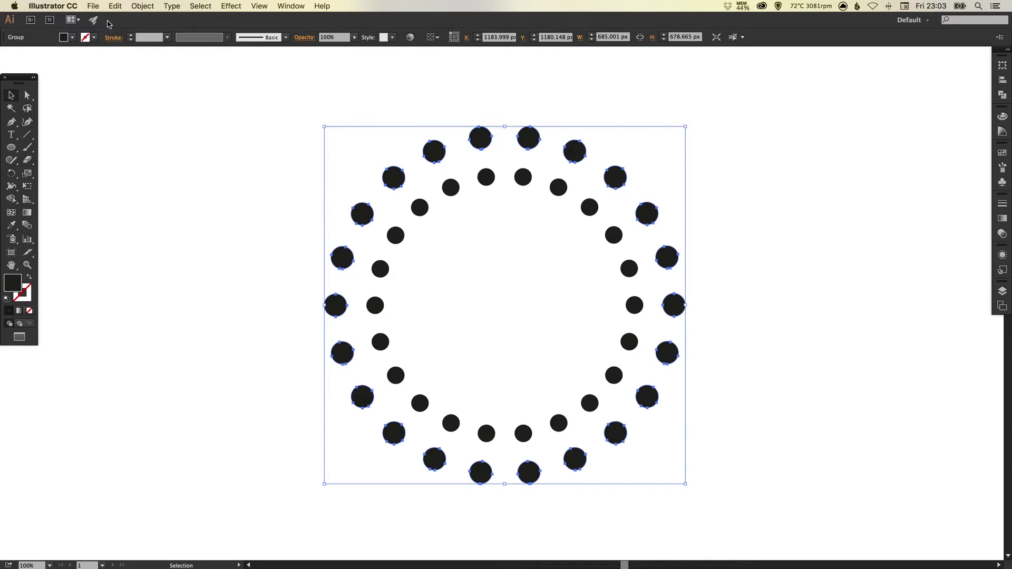
Copy the outer ring and paste an enlarged copy in place as a third ring, about 891 px.
{"action": "left_click", "coordinate": [119, 7]}
{"action": "left_click", "coordinate": [124, 55]}
{"action": "left_click", "coordinate": [115, 5]}
{"action": "left_click", "coordinate": [141, 97]}
{"action": "left_click_drag", "start_coordinate": [683, 127], "coordinate": [739, 87]}
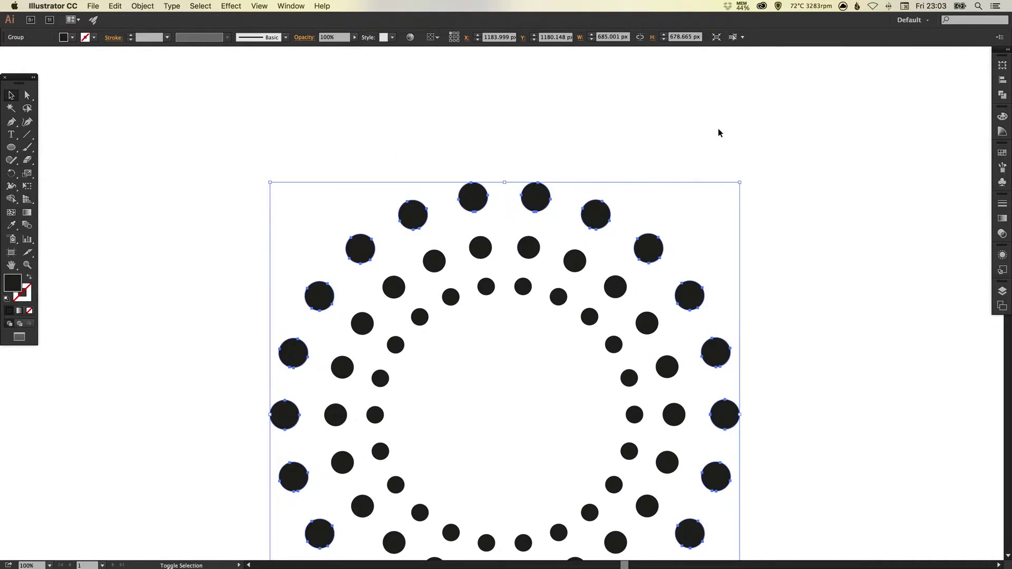
Centre the three-ring dot pattern in the window.
{"action": "left_click_drag", "start_coordinate": [556, 289], "coordinate": [556, 194]}
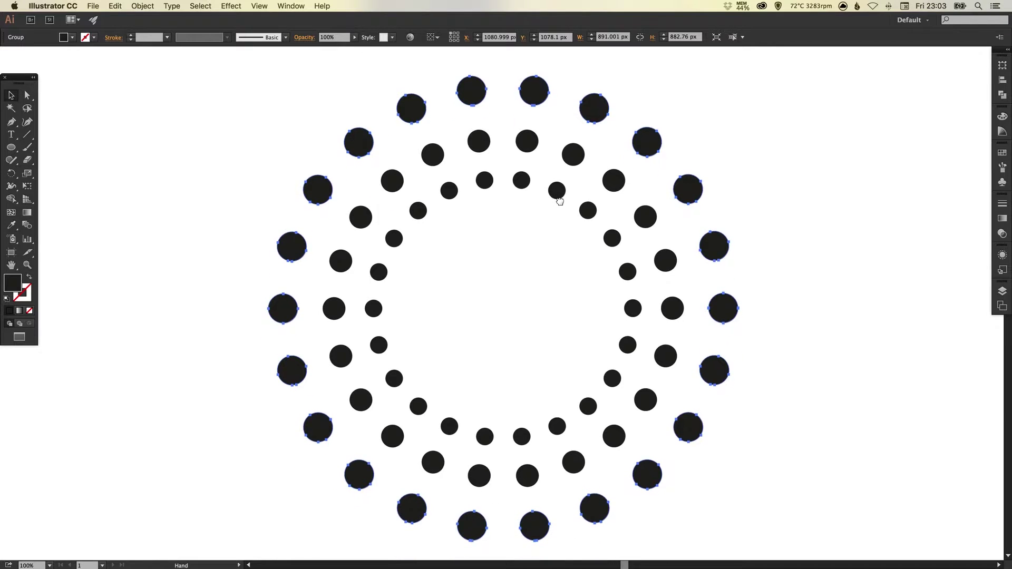
{"action": "left_click", "coordinate": [825, 214]}
{"action": "left_click_drag", "start_coordinate": [810, 244], "coordinate": [811, 244]}
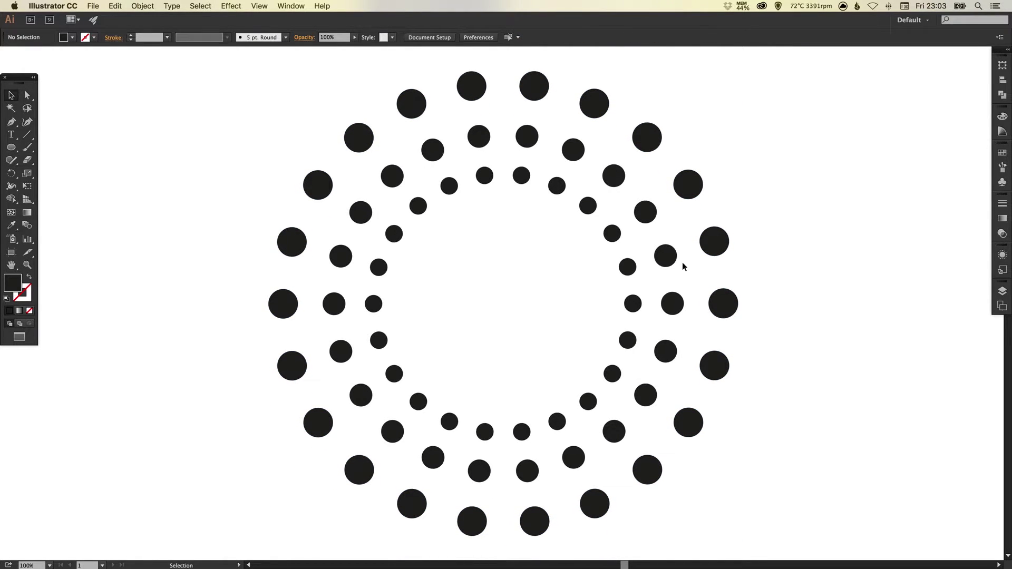
Shrink the inner dot ring slightly to about 513 px, then select all three rings.
{"action": "left_click", "coordinate": [558, 186]}
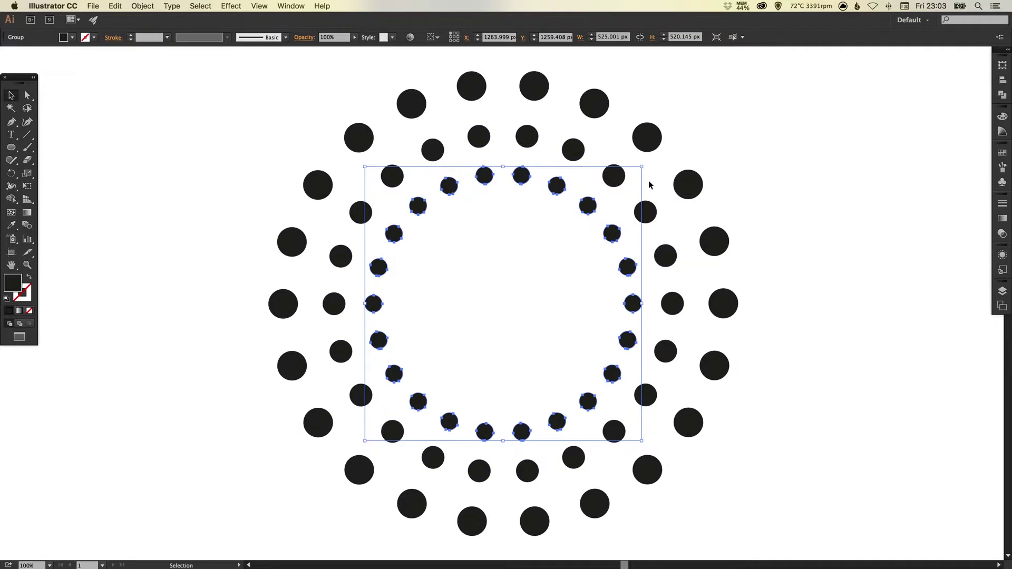
{"action": "left_click_drag", "start_coordinate": [641, 167], "coordinate": [638, 169]}
{"action": "left_click", "coordinate": [777, 227]}
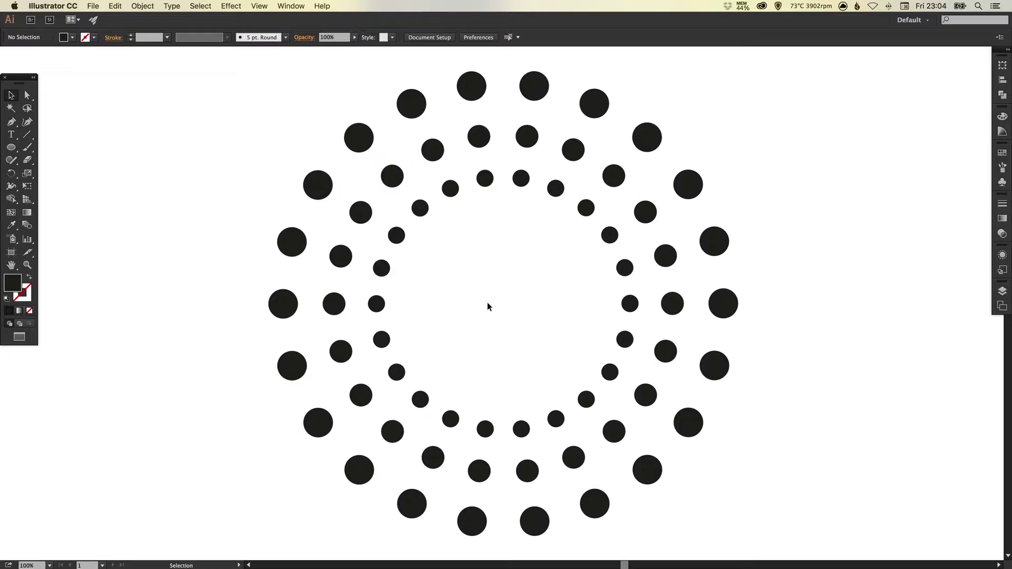
{"action": "left_click_drag", "start_coordinate": [208, 140], "coordinate": [720, 437]}
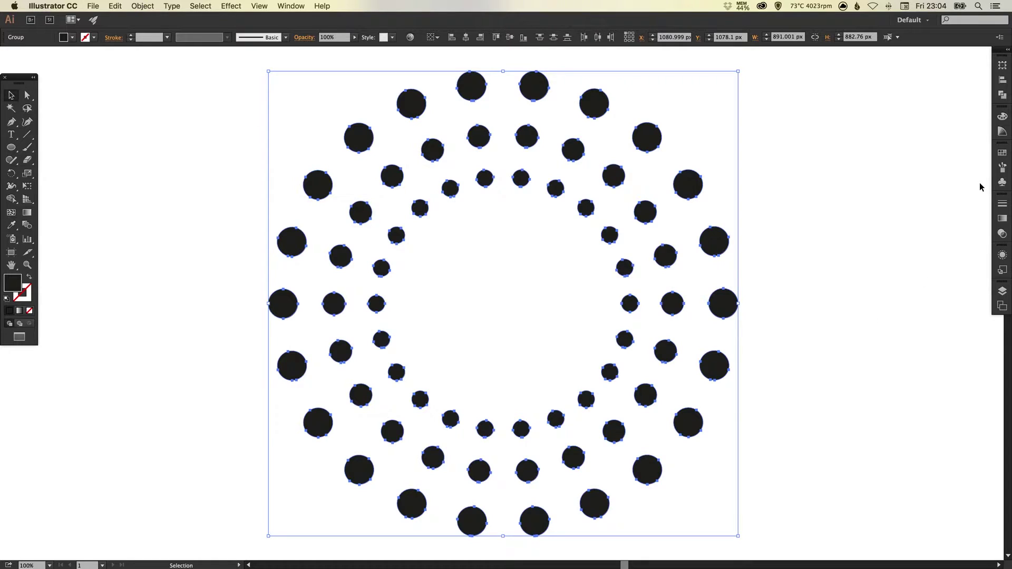
Close the Pathfinder panel group.
{"action": "left_click", "coordinate": [1002, 94]}
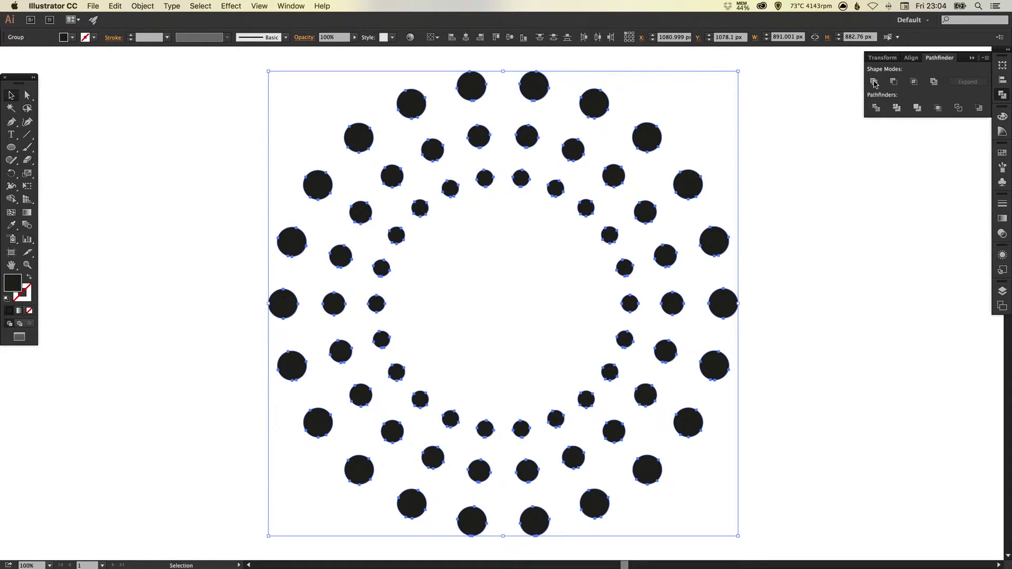
{"action": "right_click", "coordinate": [1005, 97]}
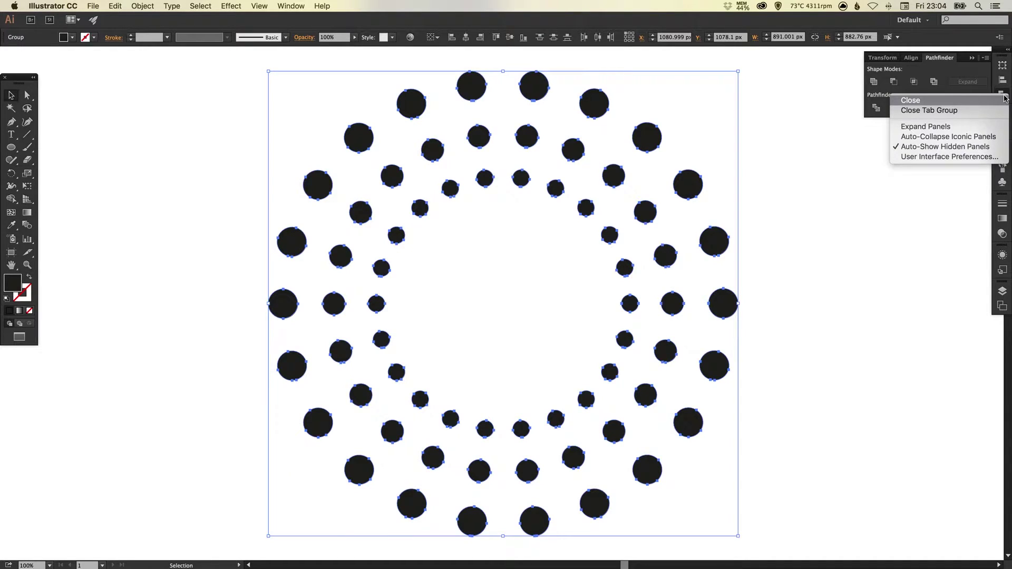
{"action": "left_click", "coordinate": [1001, 100]}
Test-move the dot rings left, undo it, and reselect all three rings.
{"action": "left_click", "coordinate": [822, 195]}
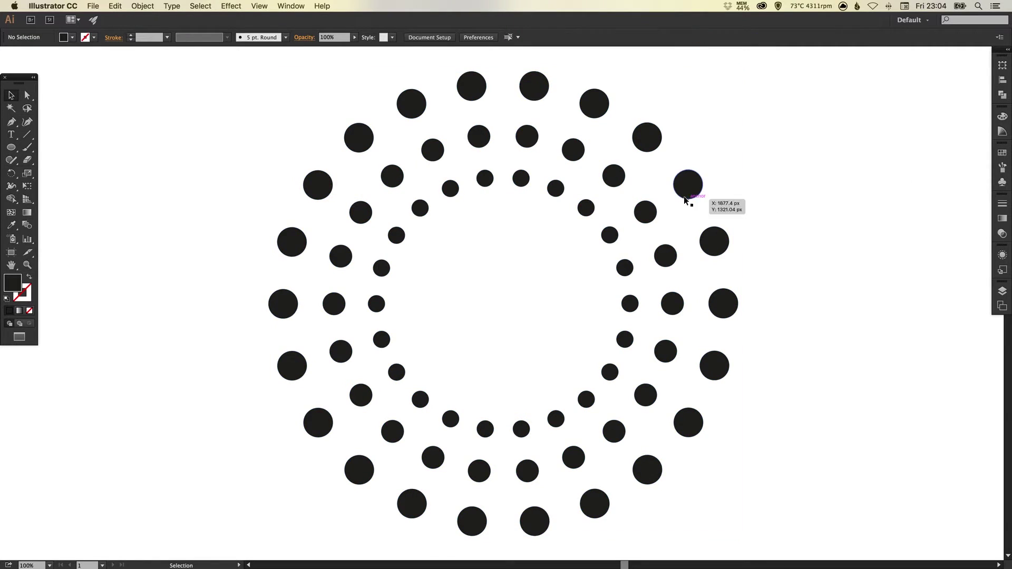
{"action": "left_click_drag", "start_coordinate": [685, 199], "coordinate": [595, 195]}
{"action": "key", "text": "super+z"}
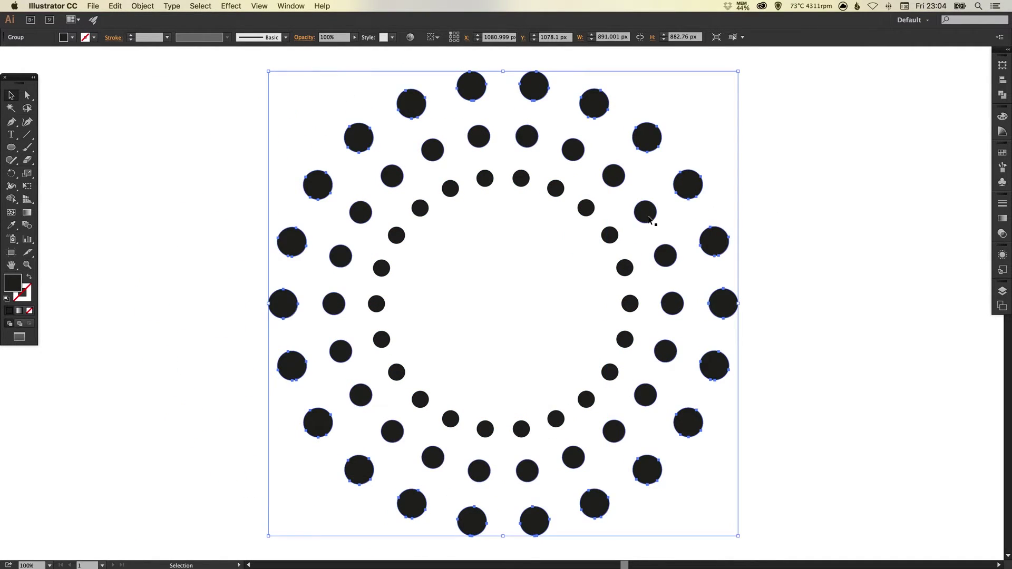
{"action": "left_click", "coordinate": [646, 213]}
{"action": "left_click_drag", "start_coordinate": [680, 157], "coordinate": [590, 287]}
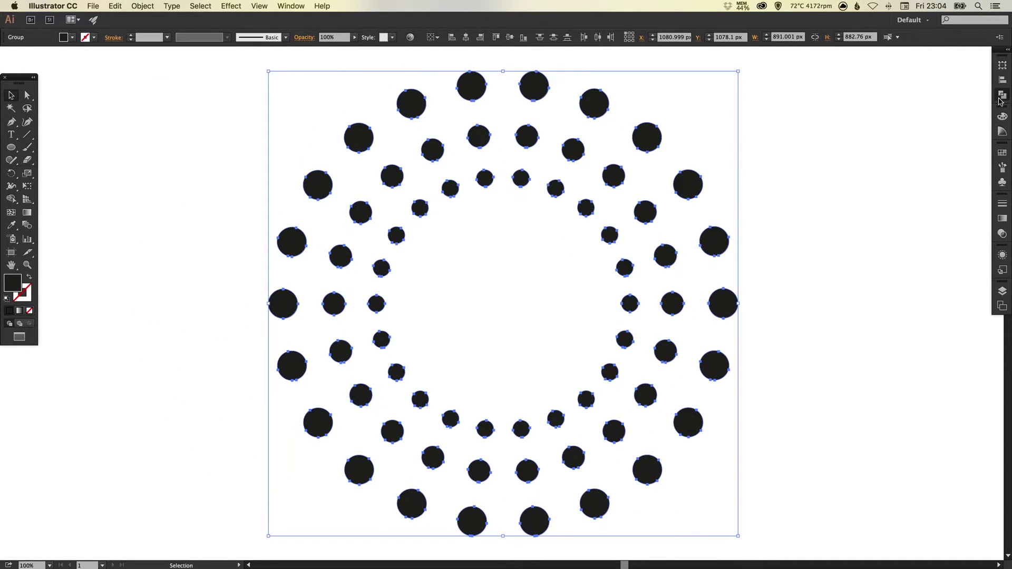
{"action": "left_click", "coordinate": [1002, 96]}
{"action": "left_click", "coordinate": [1002, 95]}
Test-move the dot group twice, undoing each move so the rings stay in place.
{"action": "left_click", "coordinate": [756, 179]}
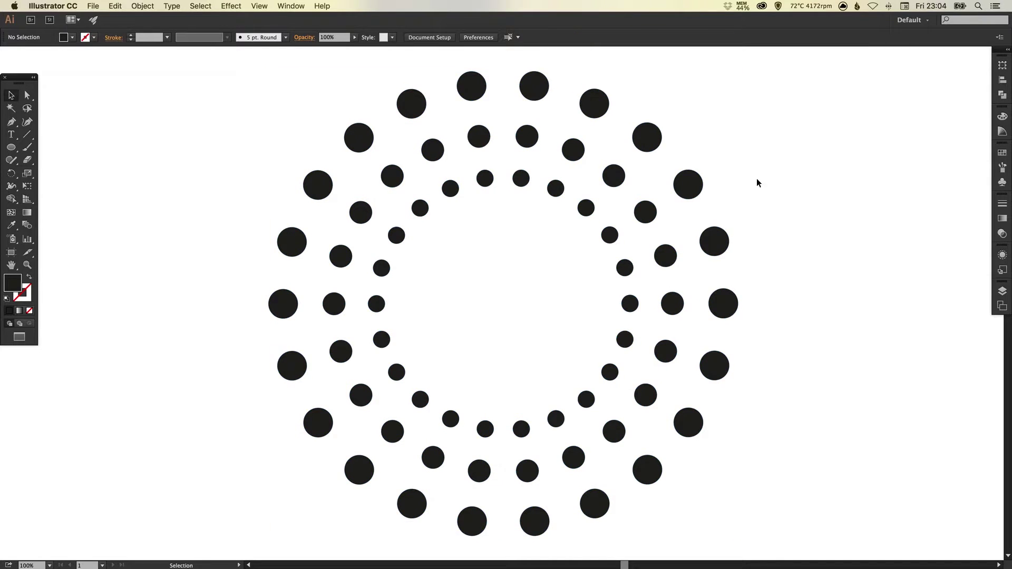
{"action": "left_click_drag", "start_coordinate": [691, 189], "coordinate": [626, 190]}
{"action": "key", "text": "super+z"}
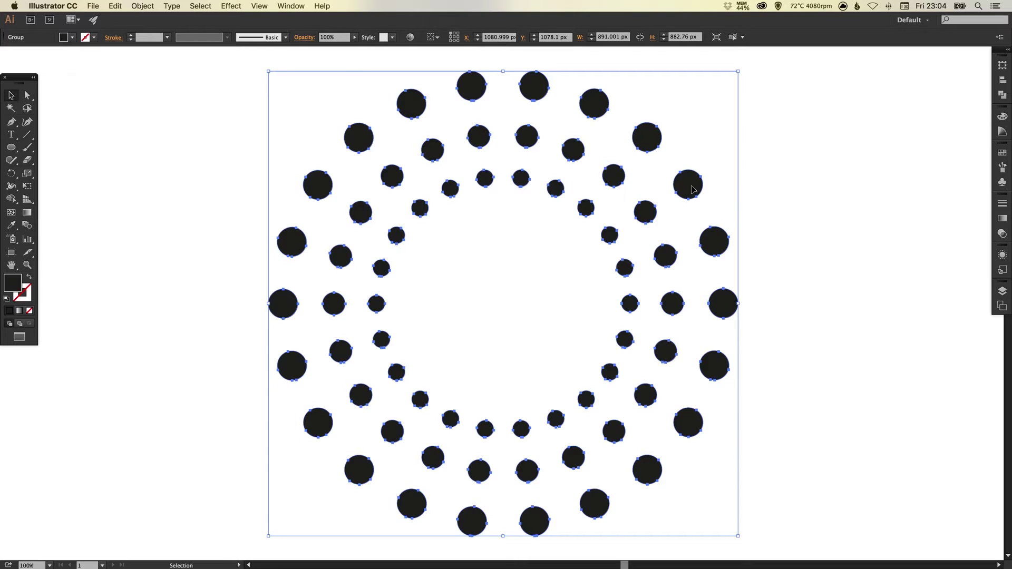
{"action": "left_click_drag", "start_coordinate": [693, 187], "coordinate": [525, 172]}
{"action": "key", "text": "super+z"}
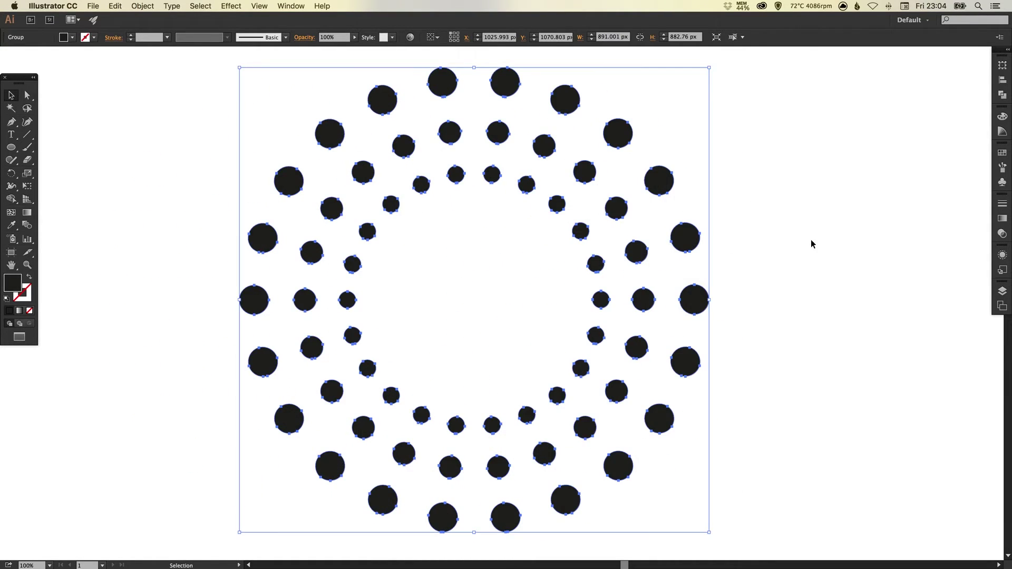
{"action": "key", "text": "a"}
{"action": "key", "text": "v"}
{"action": "left_click", "coordinate": [823, 240]}
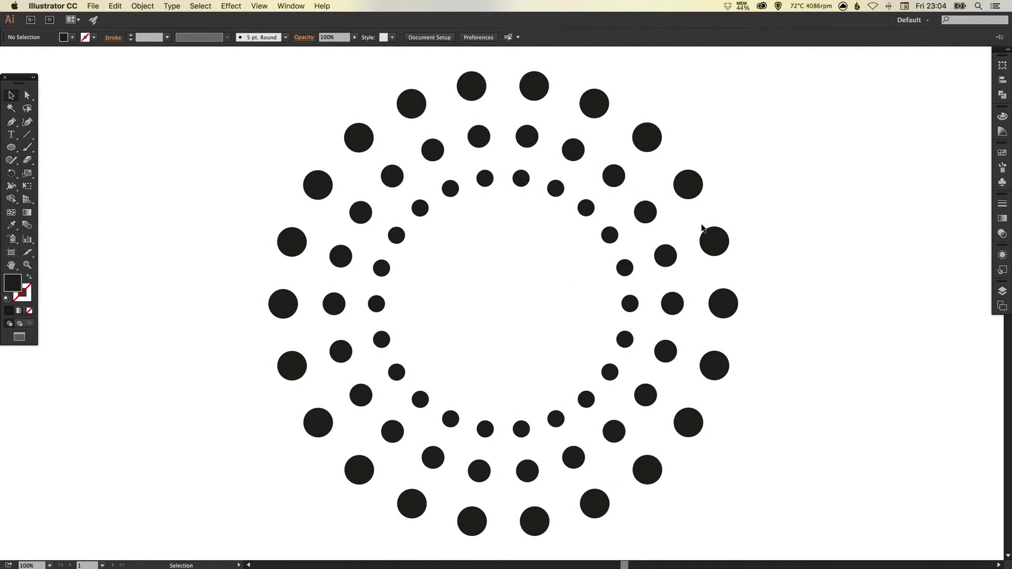
Select the dot group and expand the docked panels to show Swatches and the full panel set.
{"action": "left_click", "coordinate": [690, 185]}
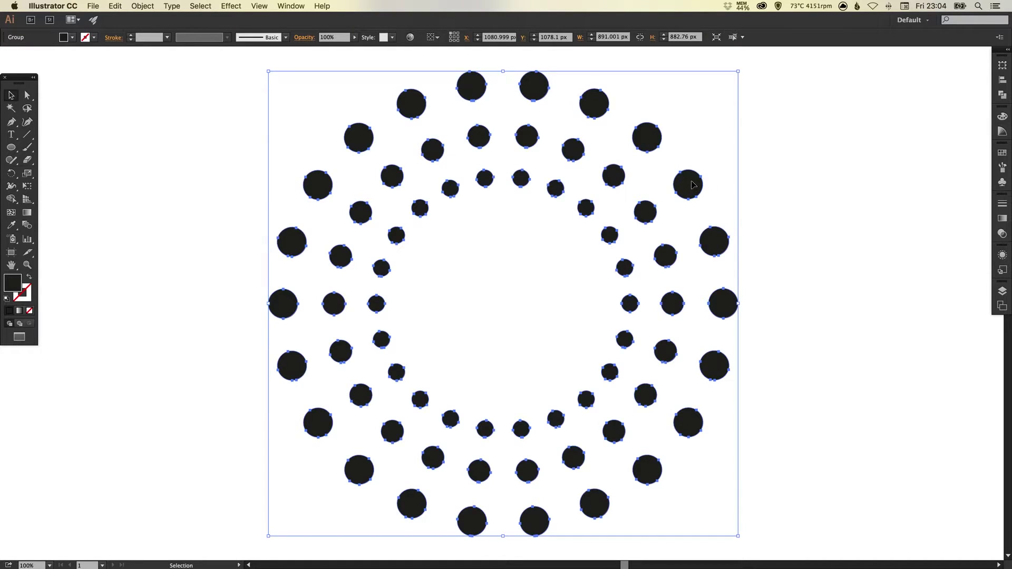
{"action": "left_click", "coordinate": [1002, 153]}
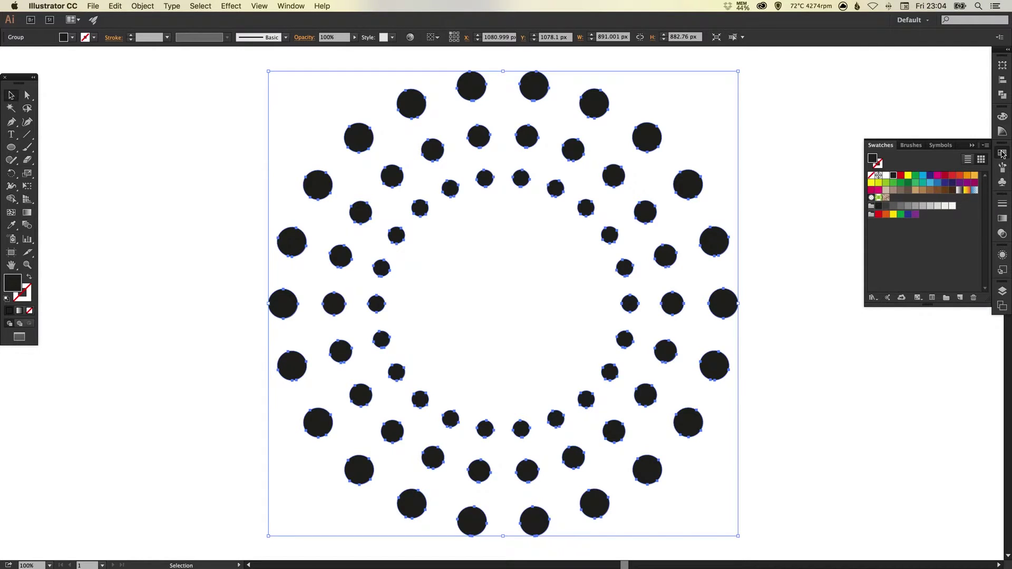
{"action": "left_click", "coordinate": [1008, 50]}
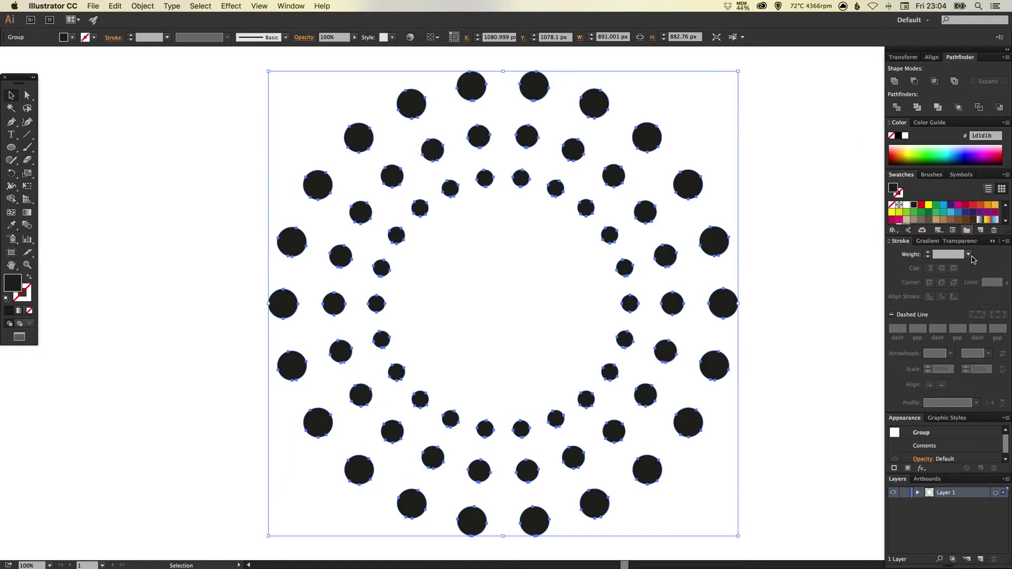
Fill the dots with a 0° linear gradient using blue swatches on both gradient stops.
{"action": "left_click", "coordinate": [931, 244]}
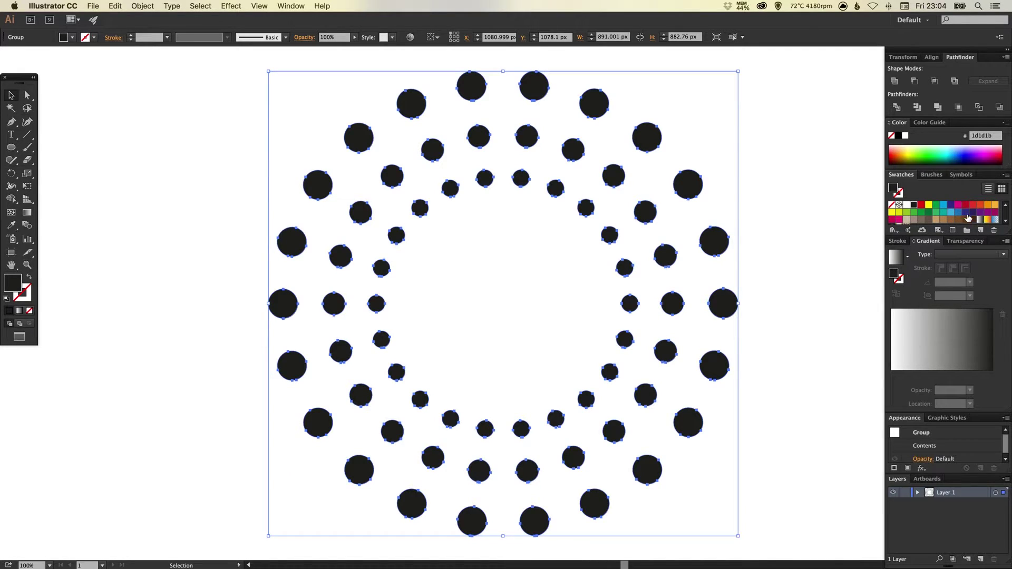
{"action": "left_click", "coordinate": [951, 206]}
{"action": "left_click_drag", "start_coordinate": [951, 205], "coordinate": [993, 377]}
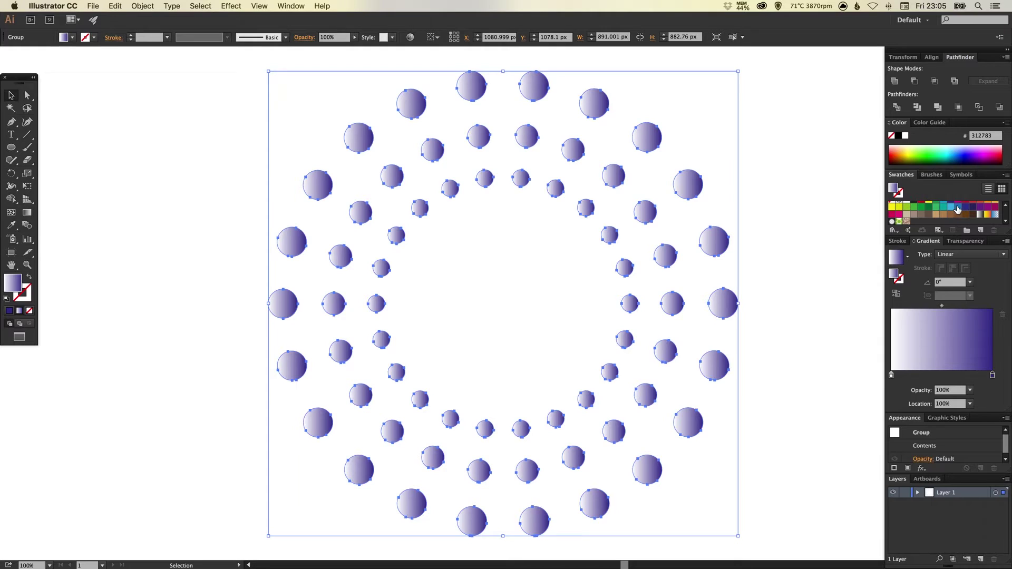
{"action": "left_click_drag", "start_coordinate": [958, 209], "coordinate": [891, 377]}
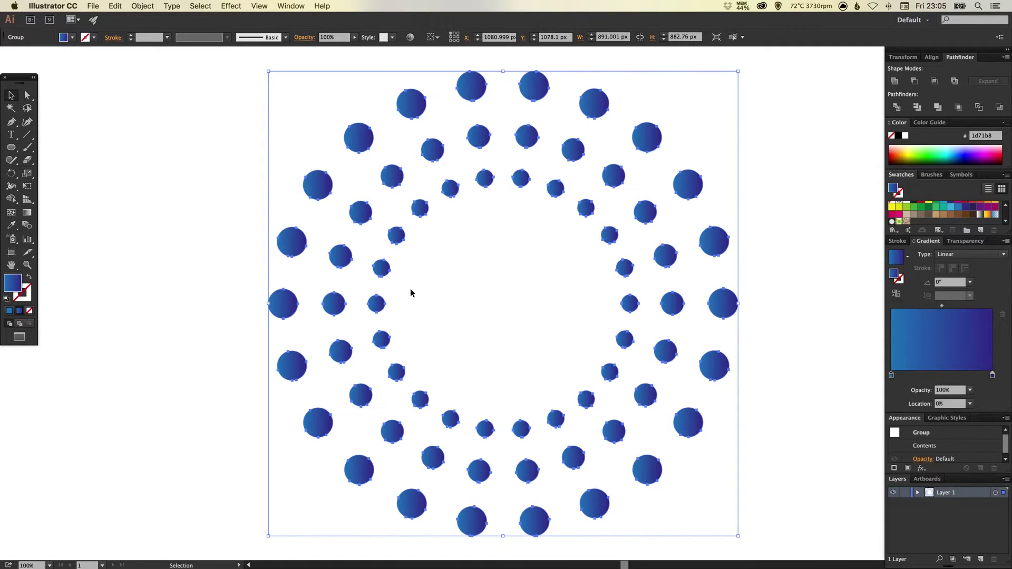
Combine all the dots into one compound path with Object > Compound Path > Make, then deselect.
{"action": "left_click", "coordinate": [143, 5]}
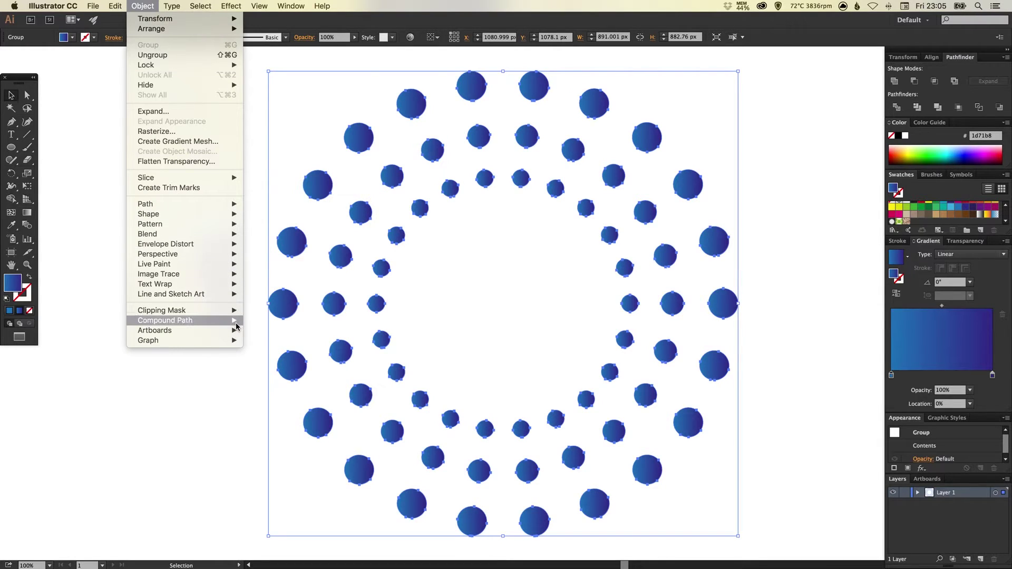
{"action": "mouse_move", "coordinate": [236, 322]}
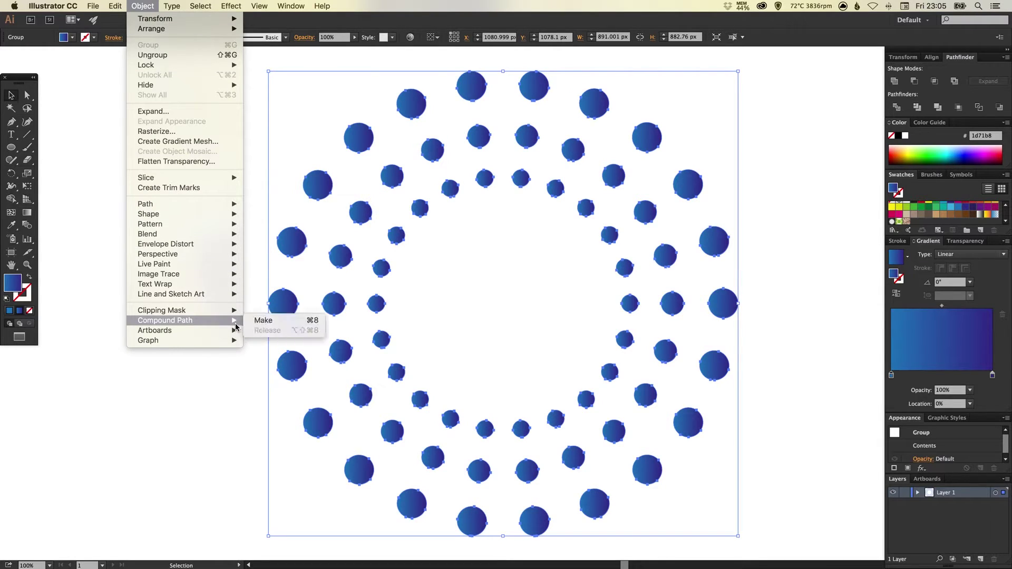
{"action": "left_click", "coordinate": [284, 323]}
{"action": "left_click", "coordinate": [157, 220]}
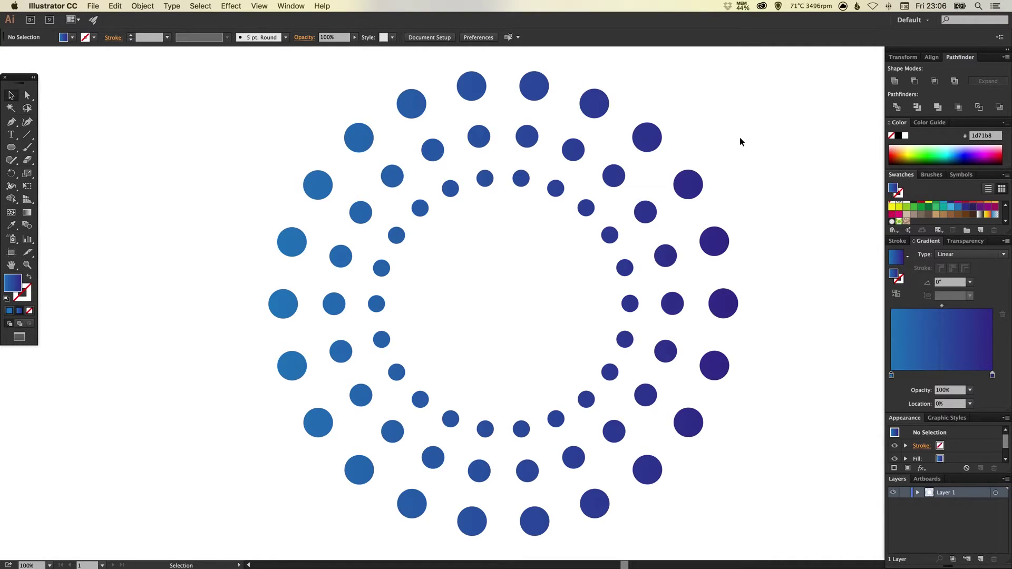
Select all the dot rings and open Effect > Distort & Transform > Free Distort.
{"action": "left_click_drag", "start_coordinate": [744, 129], "coordinate": [322, 371]}
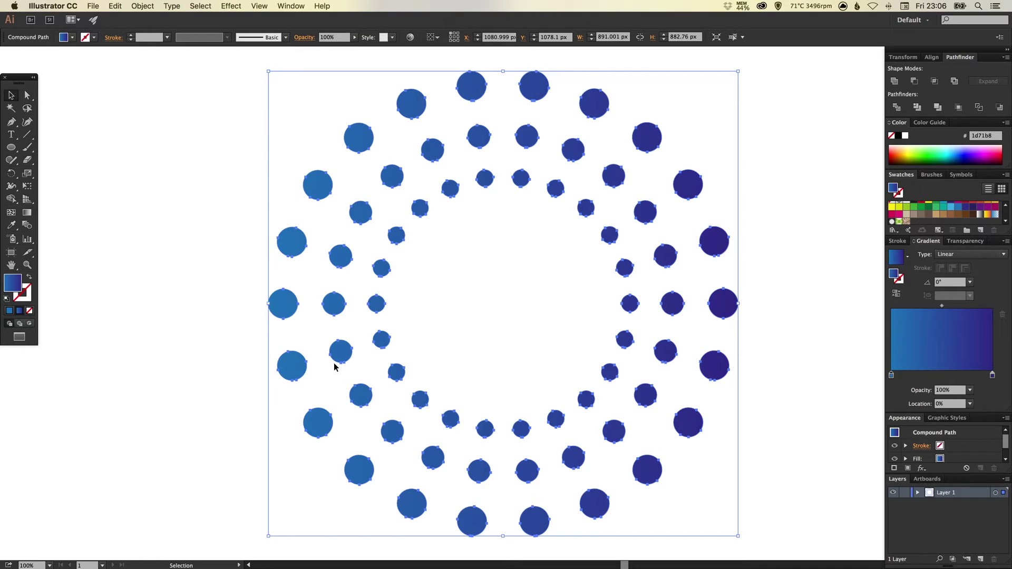
{"action": "left_click", "coordinate": [233, 7]}
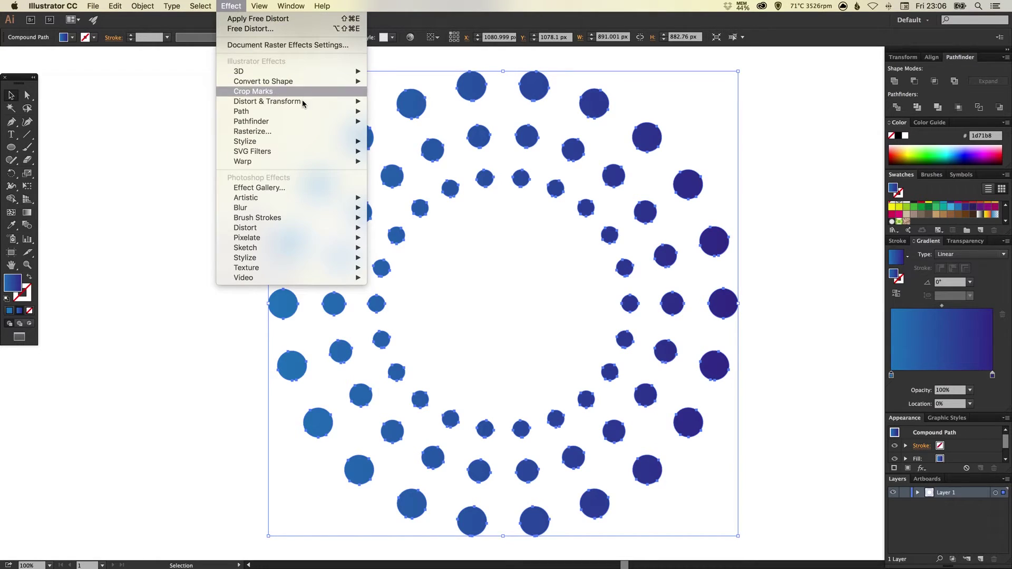
{"action": "mouse_move", "coordinate": [302, 102]}
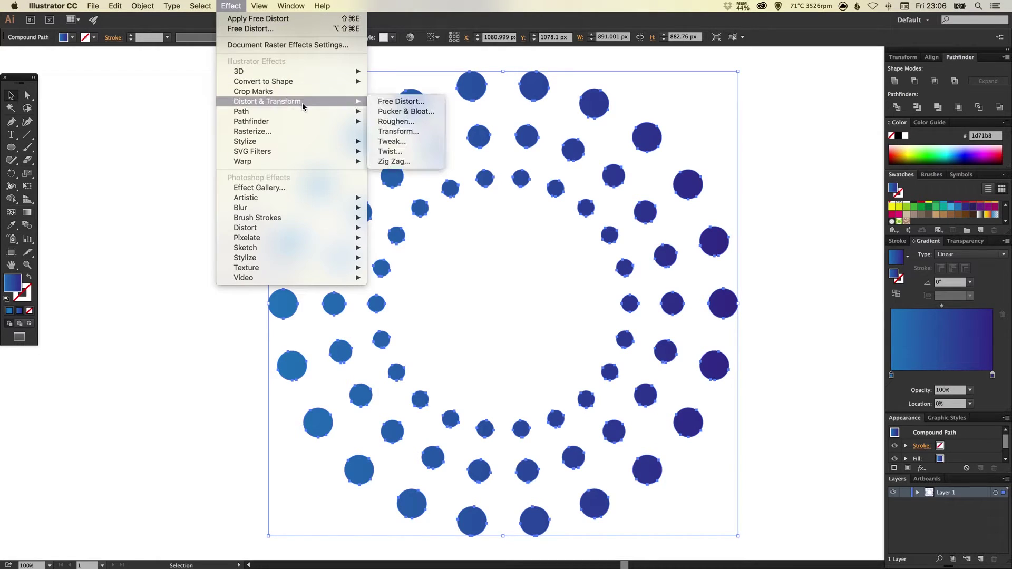
{"action": "left_click", "coordinate": [410, 103]}
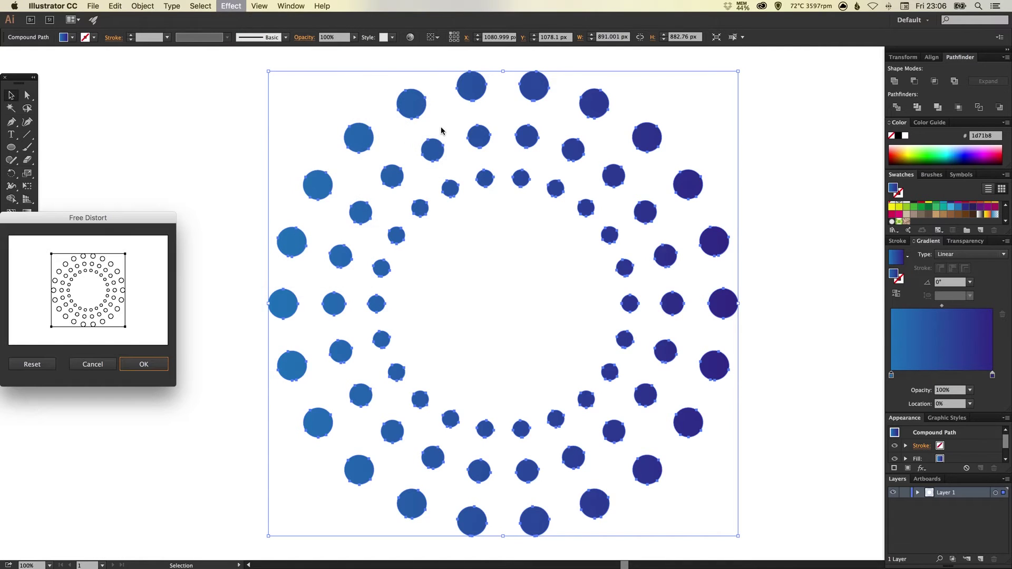
{"action": "left_click_drag", "start_coordinate": [142, 220], "coordinate": [281, 103]}
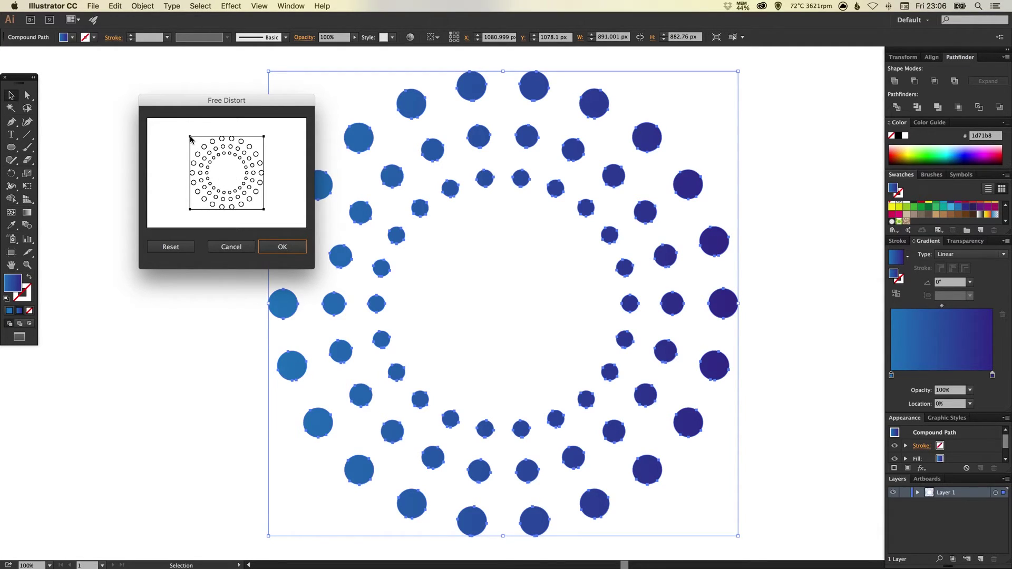
Drag the Free Distort corners inward to skew the rings into a slanted perspective, and apply.
{"action": "left_click_drag", "start_coordinate": [190, 140], "coordinate": [176, 140]}
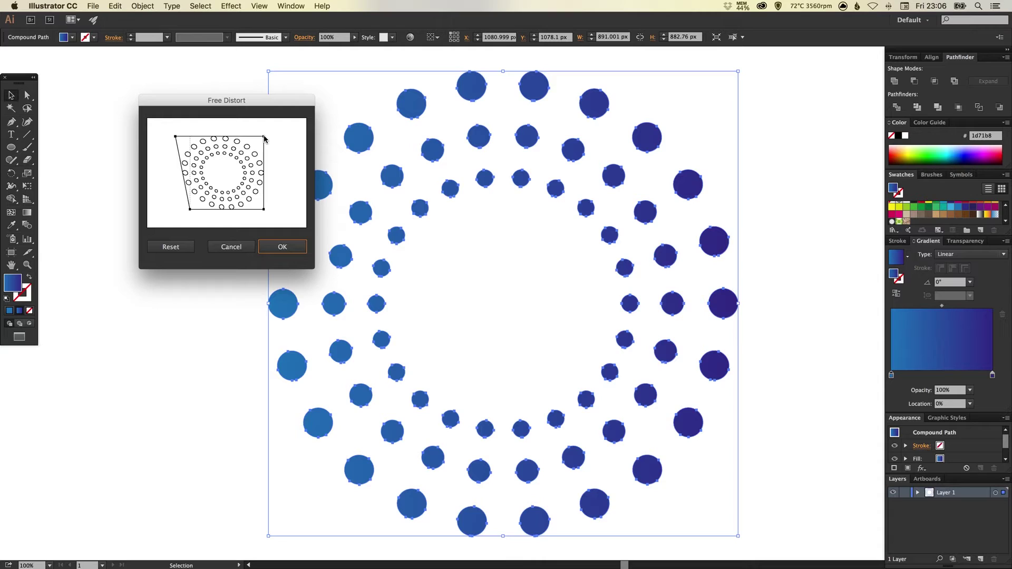
{"action": "left_click_drag", "start_coordinate": [265, 138], "coordinate": [249, 138]}
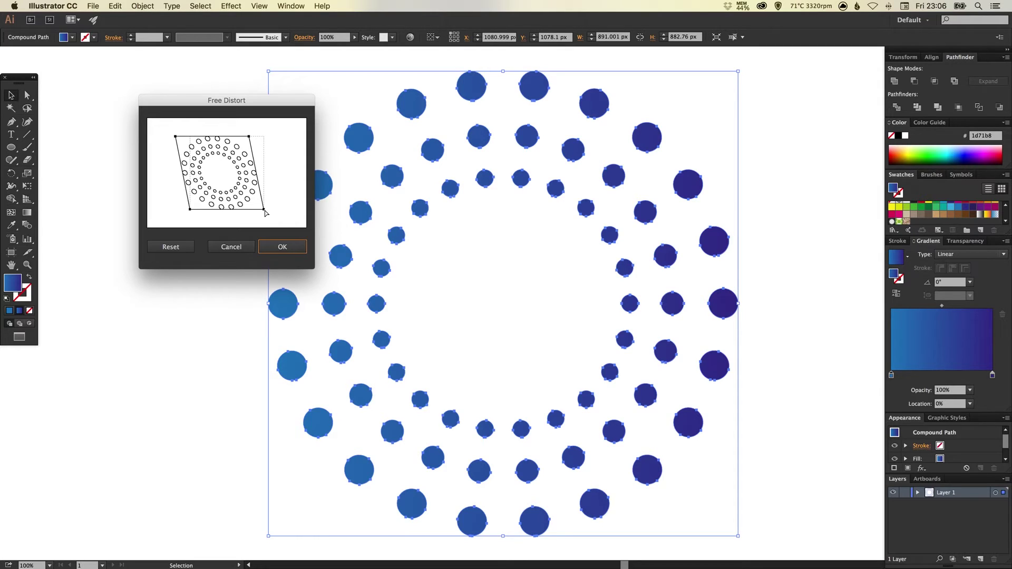
{"action": "left_click_drag", "start_coordinate": [266, 212], "coordinate": [276, 212]}
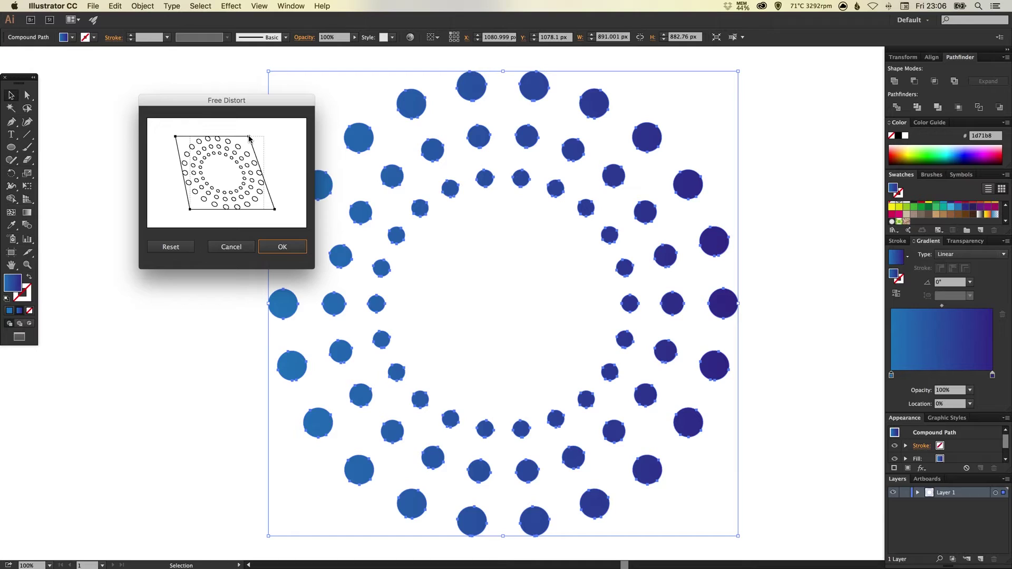
{"action": "mouse_move", "coordinate": [248, 136]}
{"action": "left_mouse_down"}
{"action": "mouse_move", "coordinate": [242, 153]}
{"action": "mouse_move", "coordinate": [249, 145]}
{"action": "left_mouse_up"}
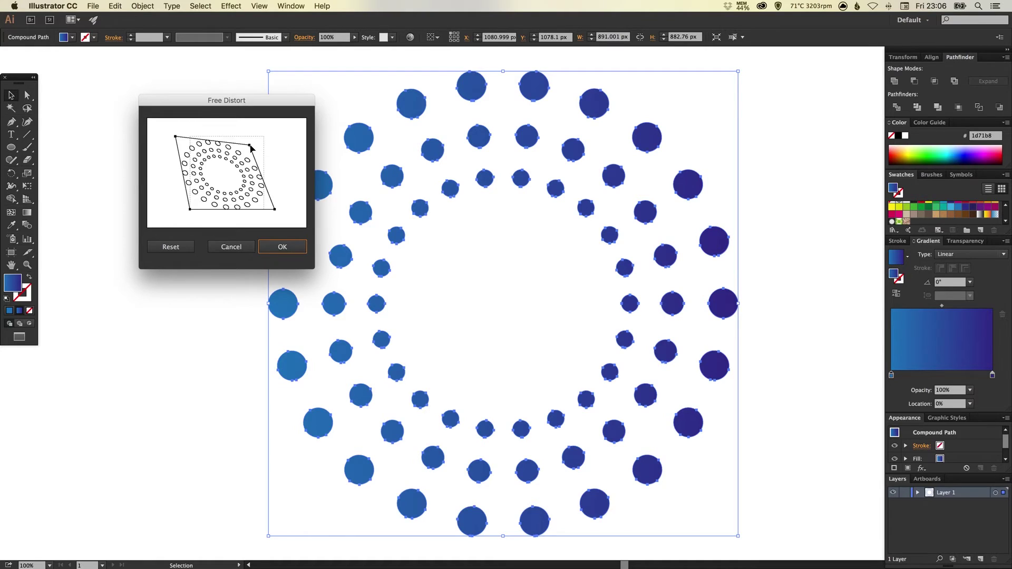
{"action": "mouse_move", "coordinate": [251, 149]}
{"action": "left_mouse_down"}
{"action": "mouse_move", "coordinate": [230, 159]}
{"action": "mouse_move", "coordinate": [244, 163]}
{"action": "left_mouse_up"}
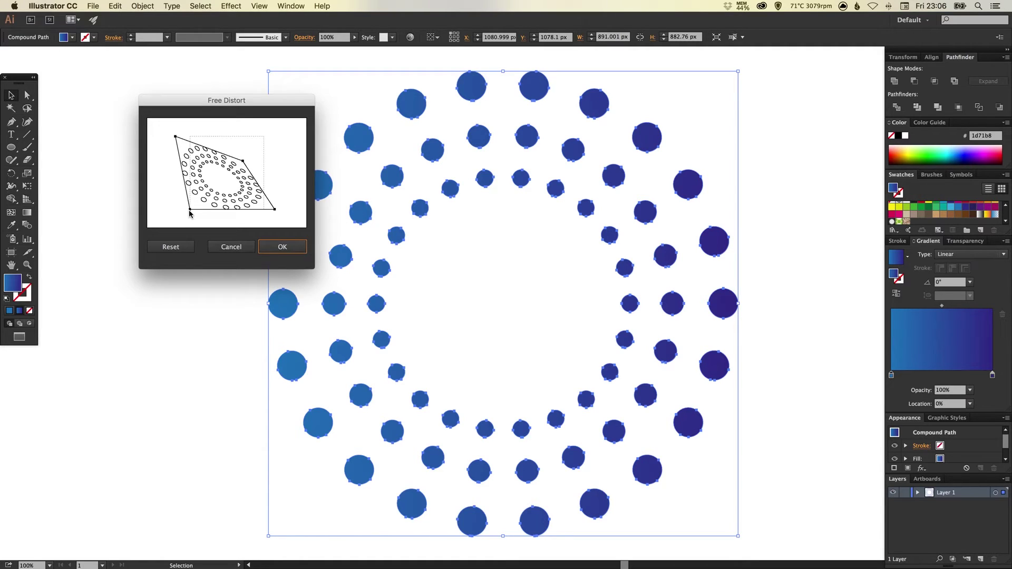
{"action": "mouse_move", "coordinate": [189, 211]}
{"action": "left_mouse_down"}
{"action": "mouse_move", "coordinate": [197, 201]}
{"action": "mouse_move", "coordinate": [190, 209]}
{"action": "left_mouse_up"}
{"action": "left_click", "coordinate": [284, 249]}
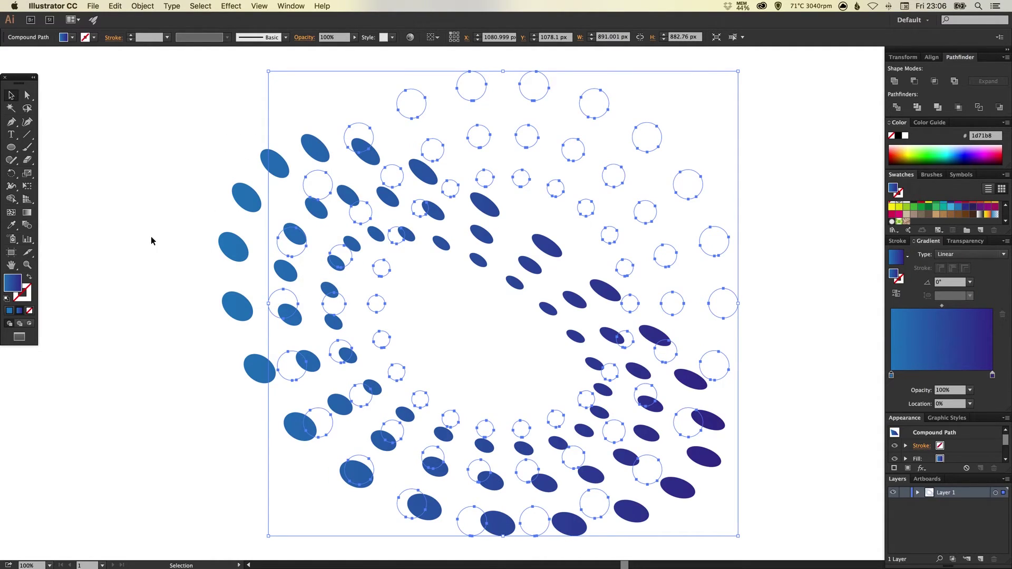
Deselect the dot rings, zoom out and pan the artwork up into view.
{"action": "left_click", "coordinate": [124, 198]}
{"action": "key", "text": "a"}
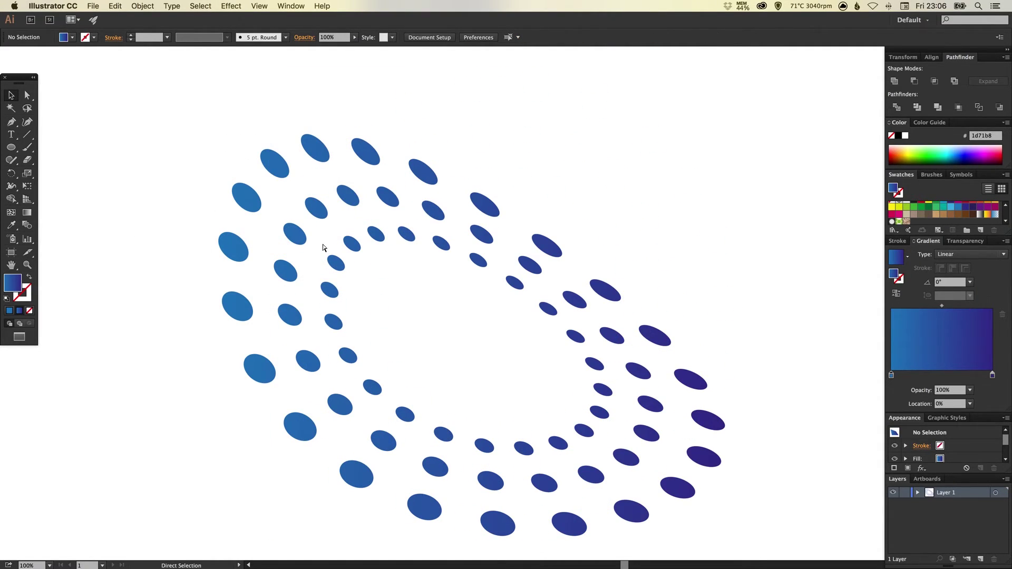
{"action": "key", "text": "super+minus"}
{"action": "left_click_drag", "start_coordinate": [384, 301], "coordinate": [386, 271]}
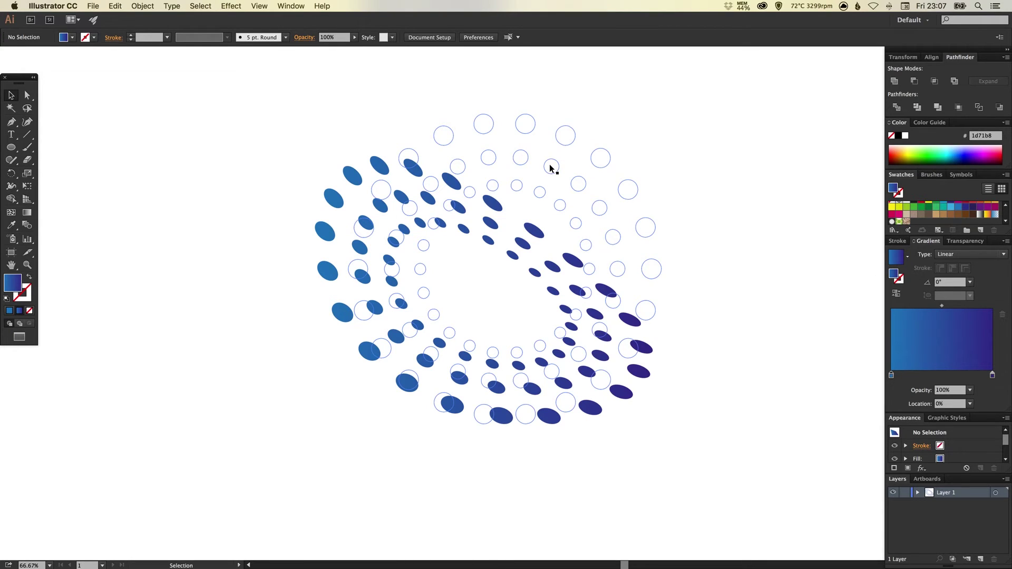
Check the rings in Outline view, return to Preview, and scroll Appearance to Free Distort.
{"action": "key", "text": "a"}
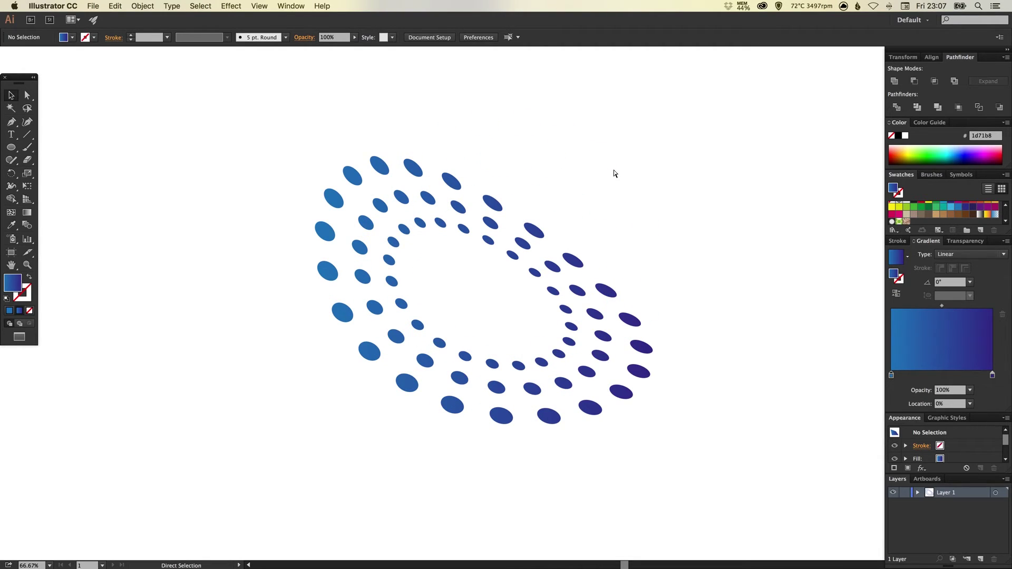
{"action": "key", "text": "super+y"}
{"action": "key", "text": "v"}
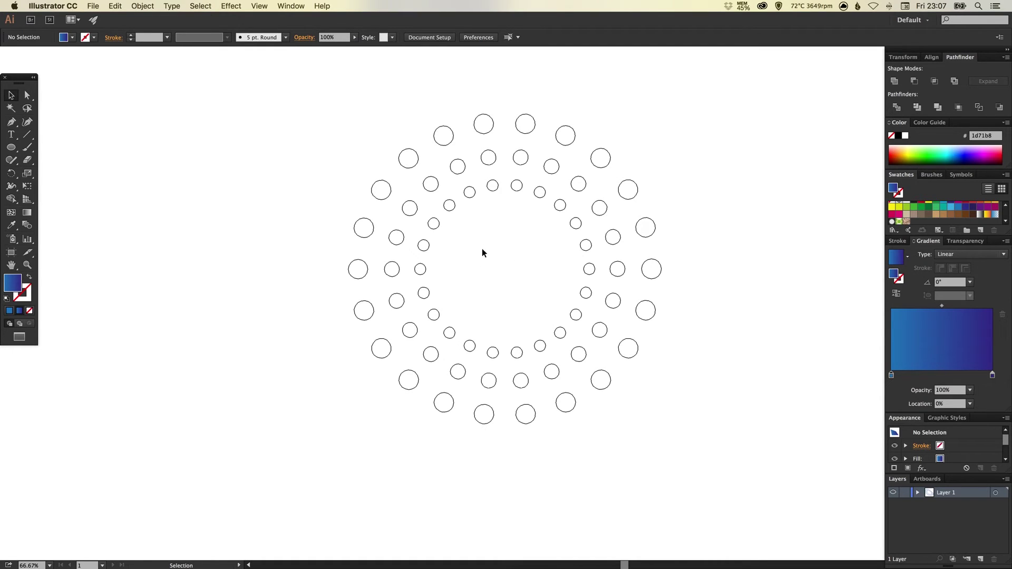
{"action": "key", "text": "super+y"}
{"action": "scroll", "coordinate": [993, 450], "scroll_direction": "down", "scroll_amount": 2}
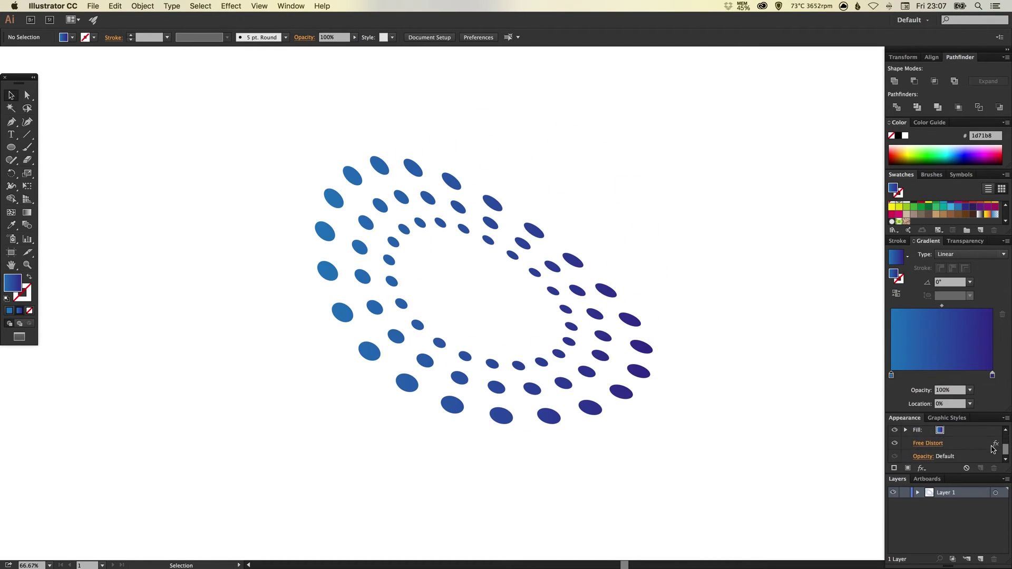
{"action": "left_click", "coordinate": [936, 446]}
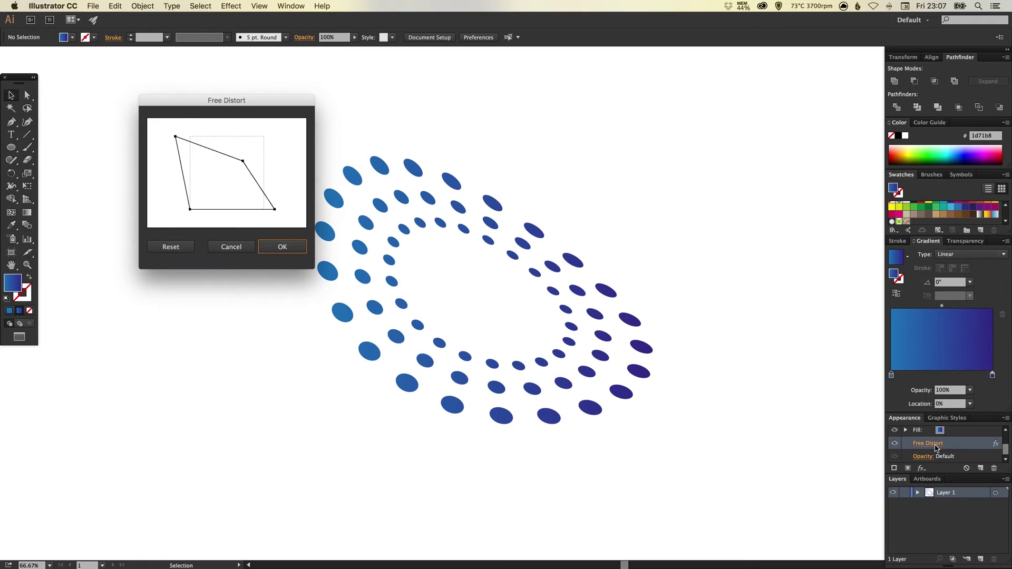
{"action": "left_click", "coordinate": [243, 251]}
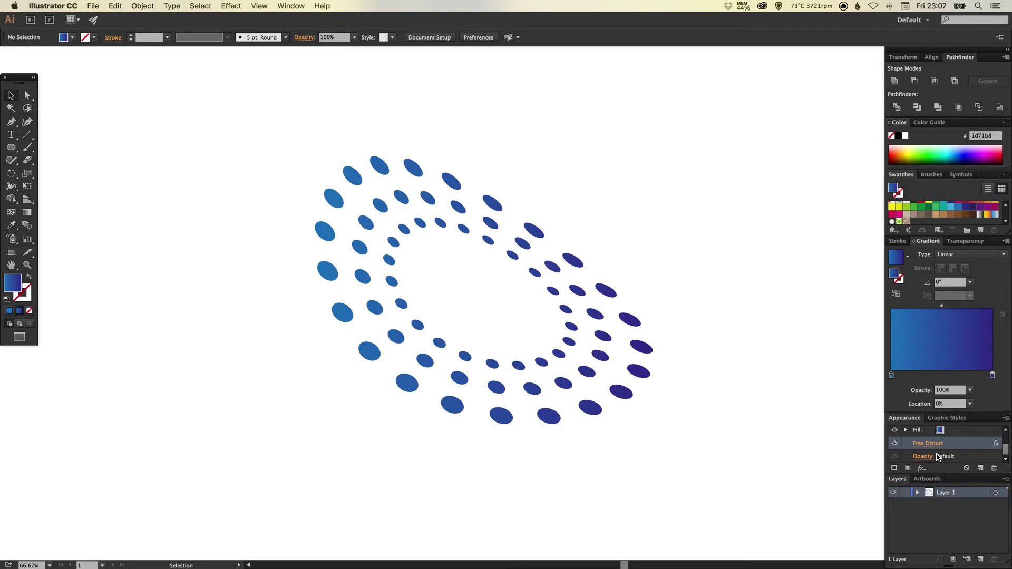
{"action": "left_click", "coordinate": [994, 471]}
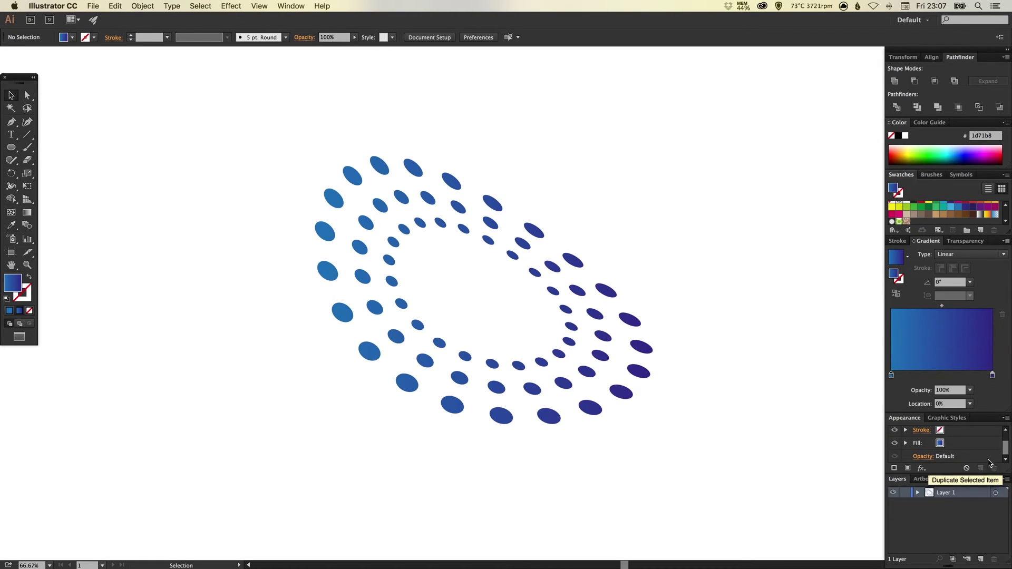
{"action": "key", "text": "super+z"}
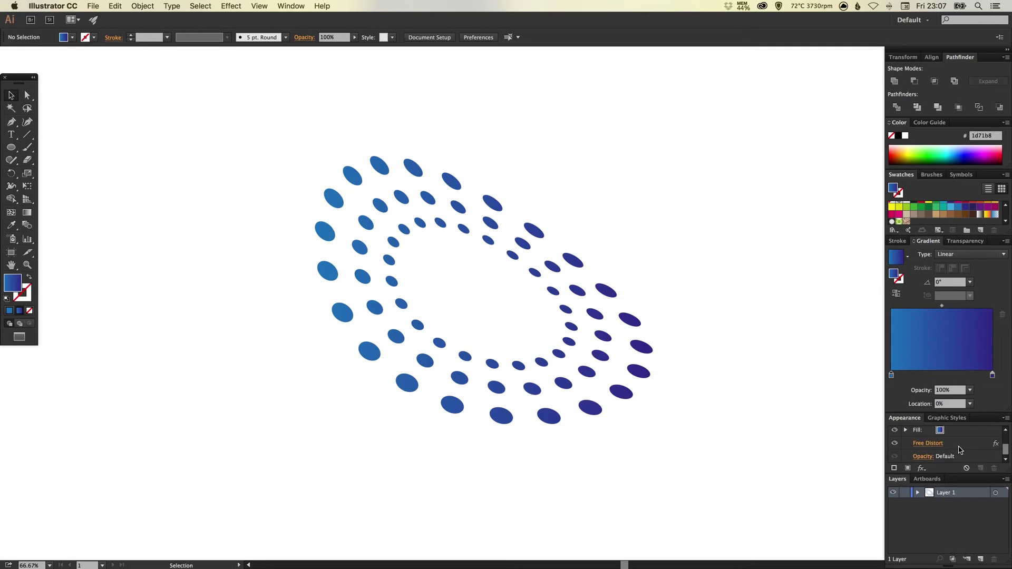
{"action": "left_click", "coordinate": [929, 458]}
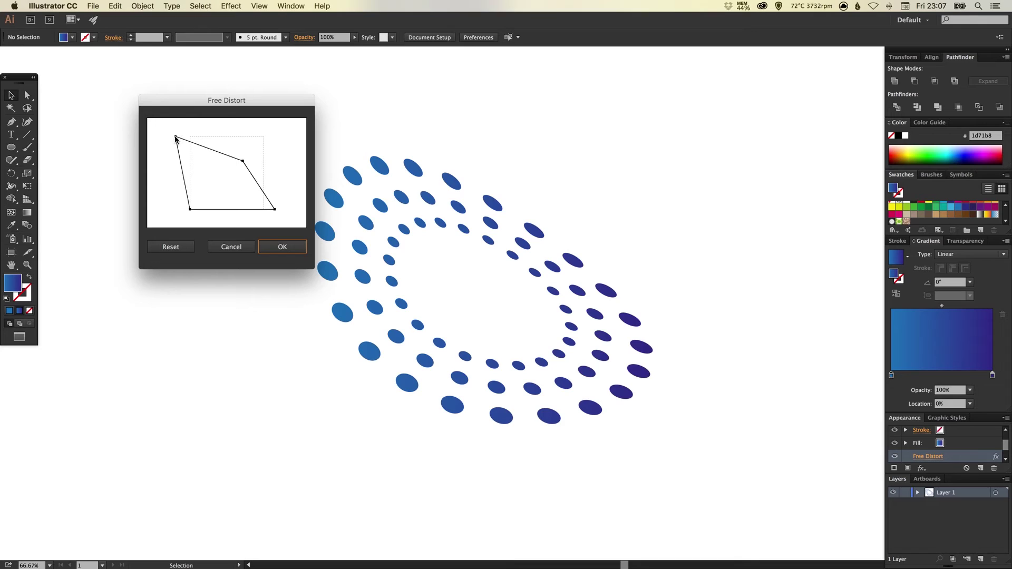
{"action": "mouse_move", "coordinate": [175, 137]}
{"action": "left_mouse_down"}
{"action": "mouse_move", "coordinate": [197, 139]}
{"action": "mouse_move", "coordinate": [190, 137]}
{"action": "left_mouse_up"}
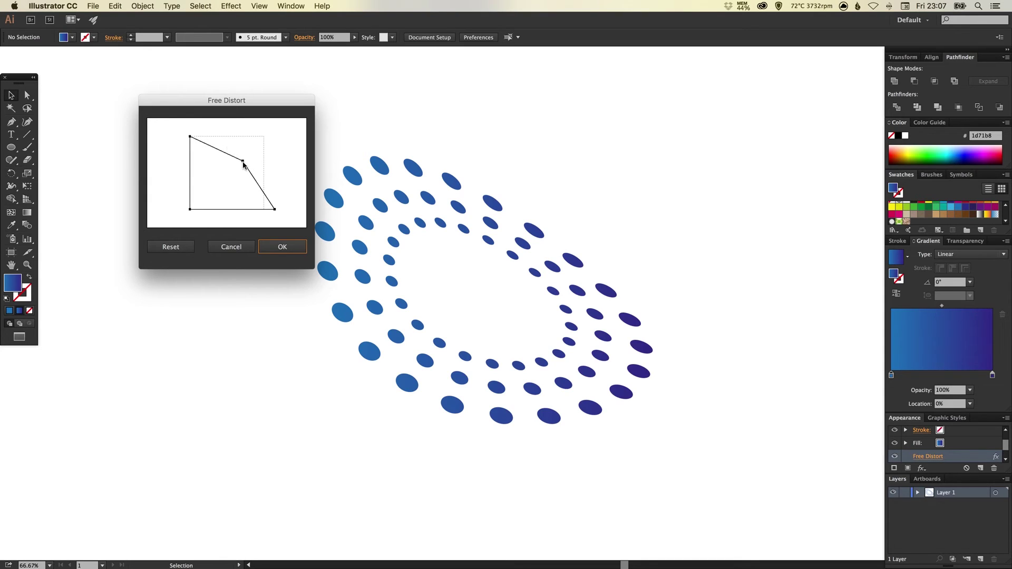
{"action": "left_click_drag", "start_coordinate": [243, 162], "coordinate": [264, 137]}
{"action": "left_click", "coordinate": [276, 247]}
{"action": "key", "text": "super+z"}
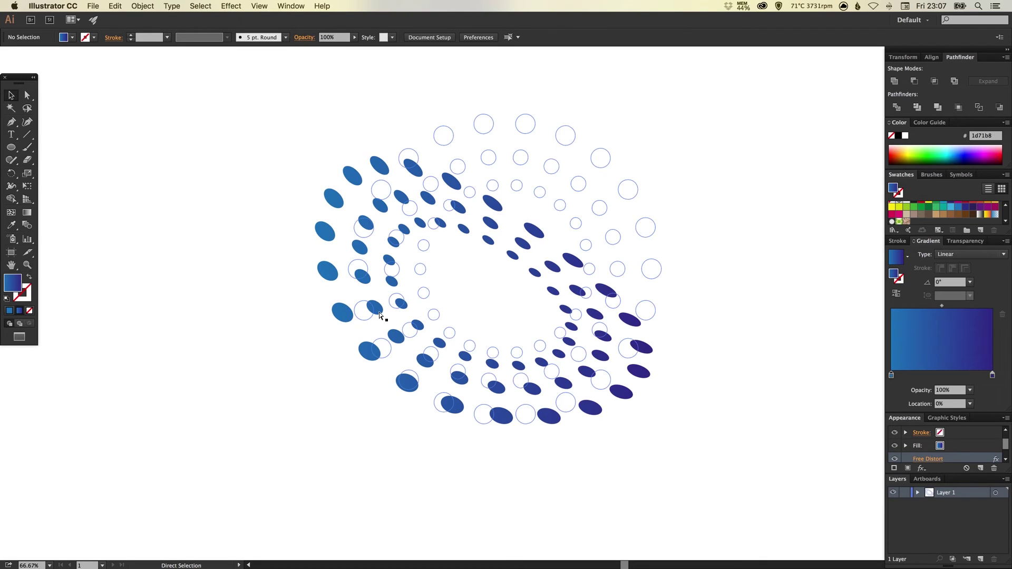
{"action": "key", "text": "super+z"}
{"action": "key", "text": "super+shift+z"}
{"action": "left_click", "coordinate": [186, 236]}
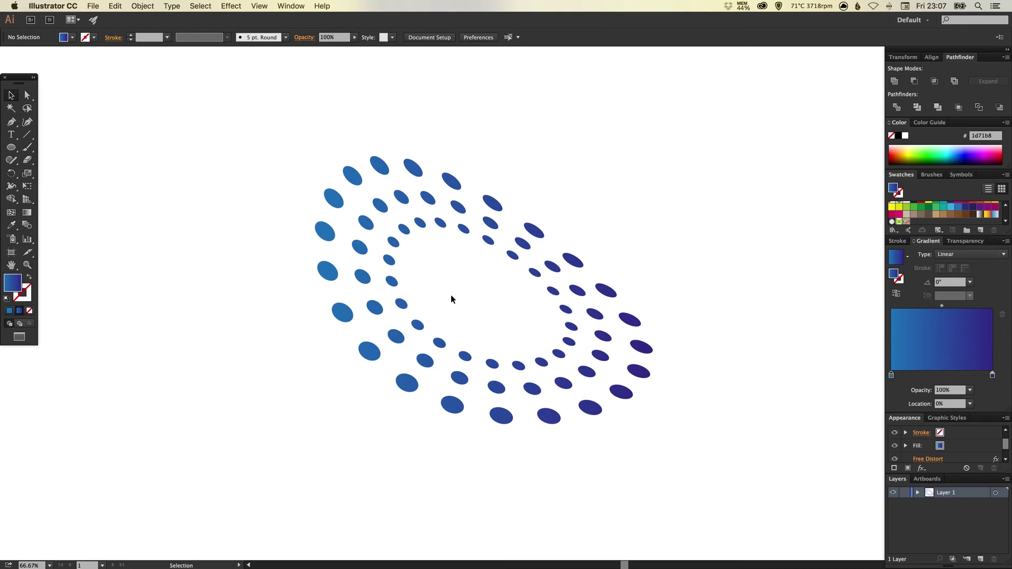
{"action": "left_click_drag", "start_coordinate": [238, 146], "coordinate": [701, 466]}
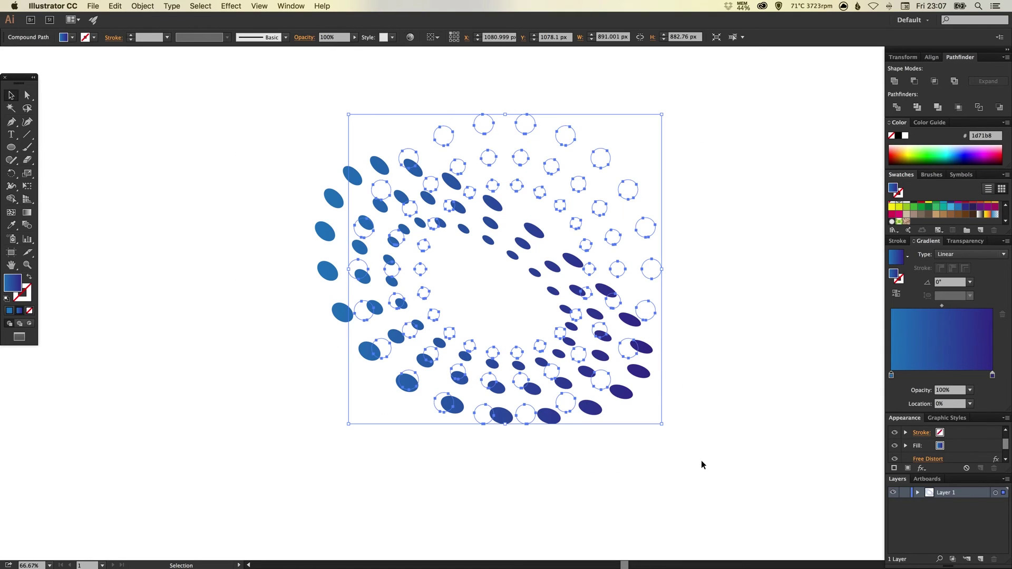
Compare the round dots with the Free Distort skew by undoing and redoing it.
{"action": "left_click", "coordinate": [761, 330]}
{"action": "key", "text": "super+z"}
{"action": "key", "text": "super+z"}
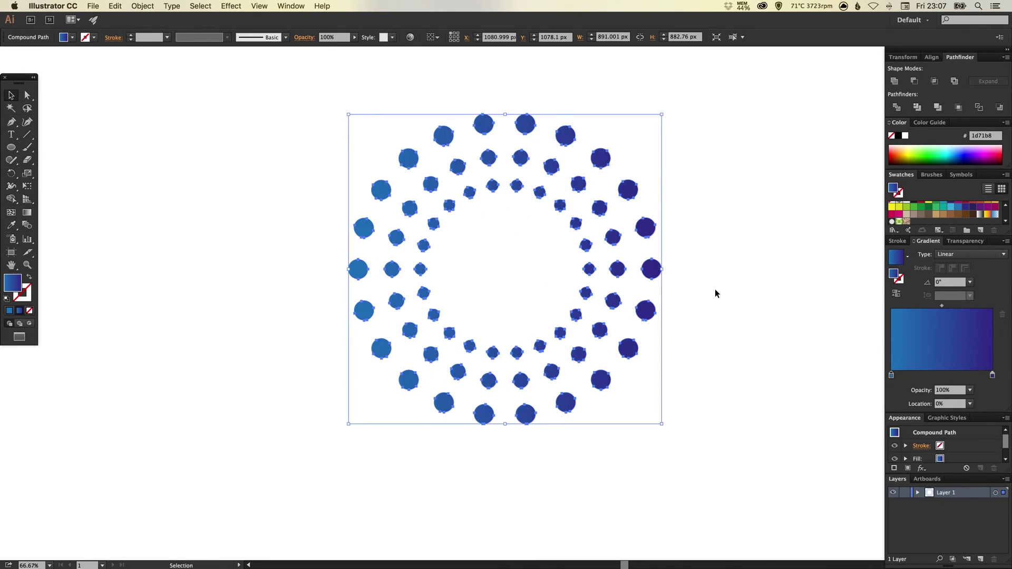
{"action": "left_click", "coordinate": [513, 278]}
{"action": "key", "text": "super+shift+z"}
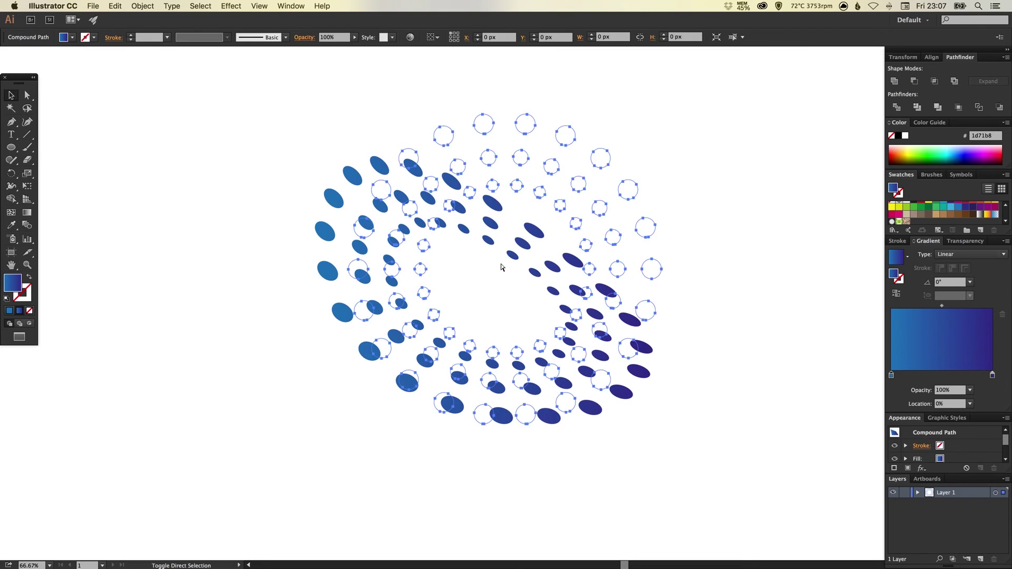
{"action": "left_click", "coordinate": [504, 265]}
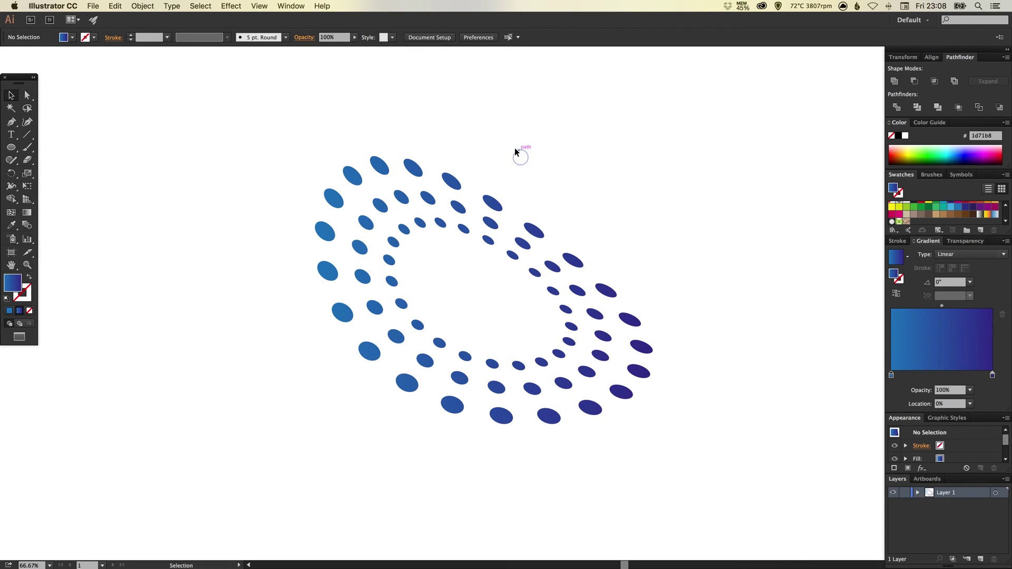
Select the dot compound path, apply Object > Expand Appearance, and inspect it in Outline view.
{"action": "left_click_drag", "start_coordinate": [280, 134], "coordinate": [717, 477]}
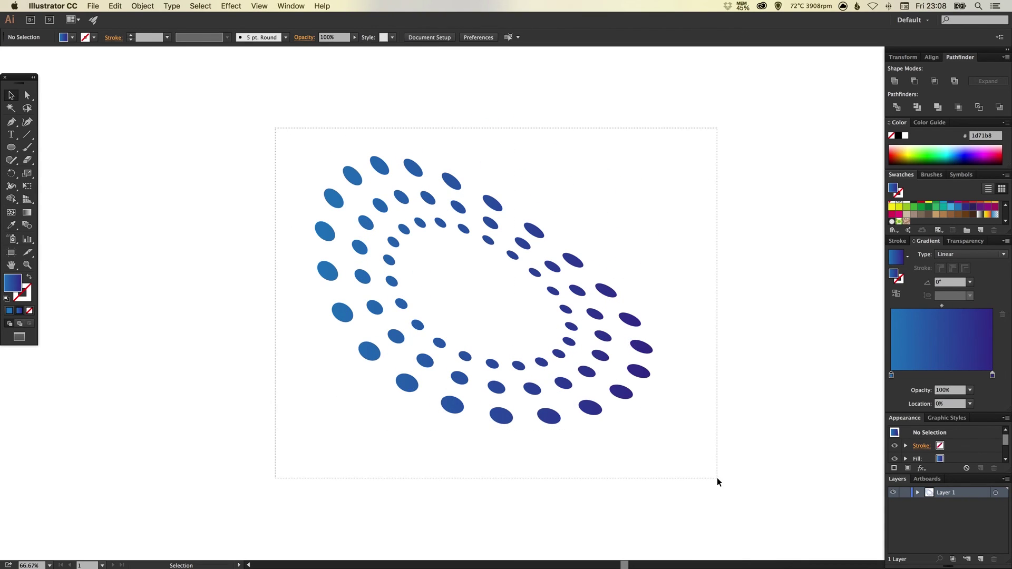
{"action": "left_click", "coordinate": [144, 5]}
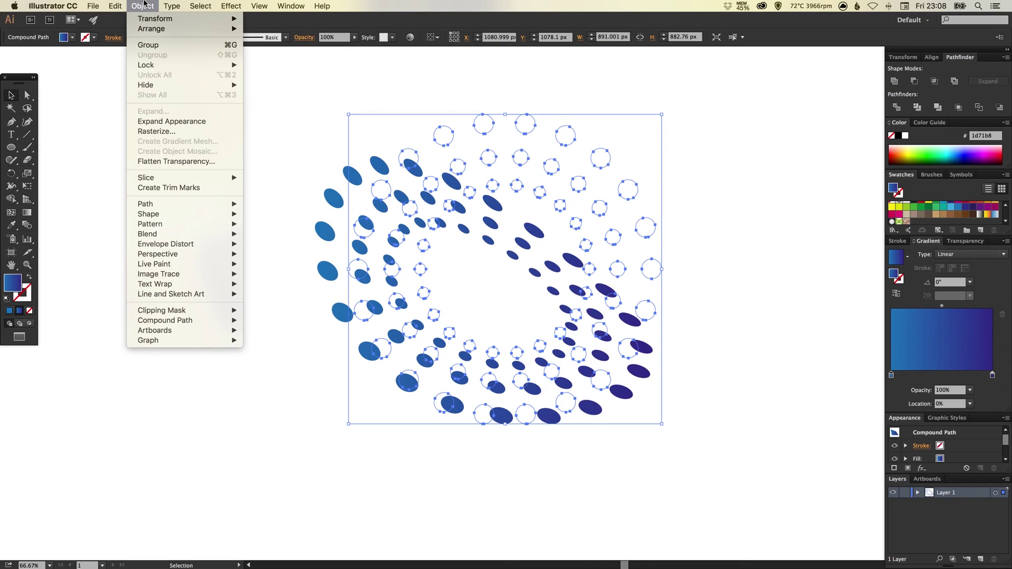
{"action": "left_click", "coordinate": [180, 121]}
{"action": "left_click", "coordinate": [218, 234]}
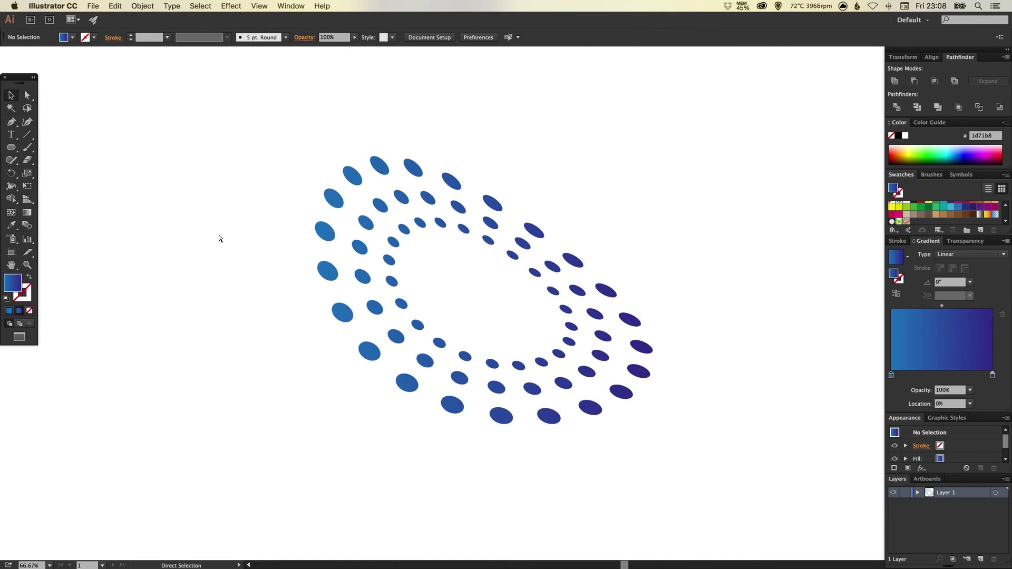
{"action": "key", "text": "super+y"}
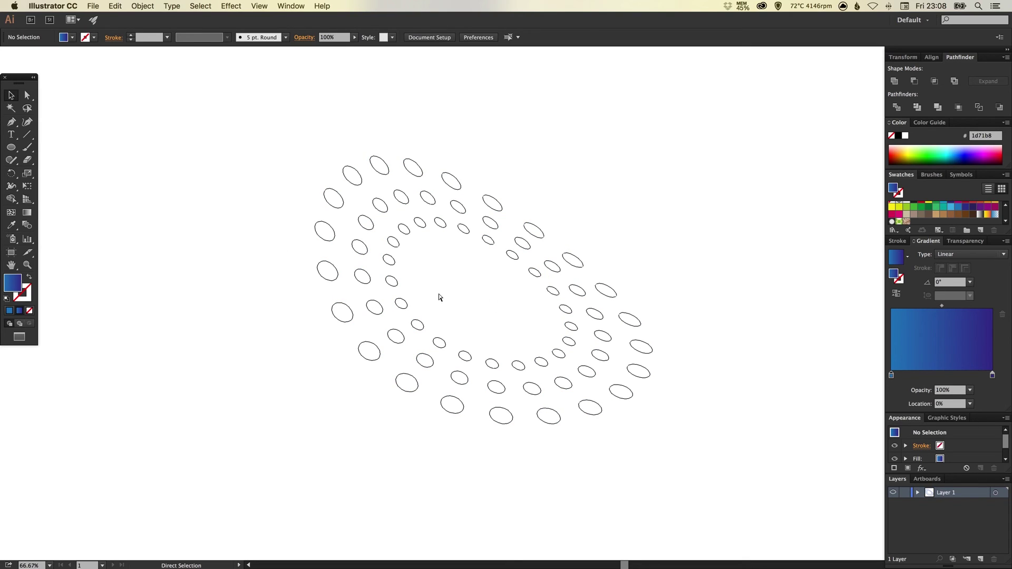
Return to Preview, collapse the panel dock to icons, and zoom the canvas to 100%.
{"action": "key", "text": "super+y"}
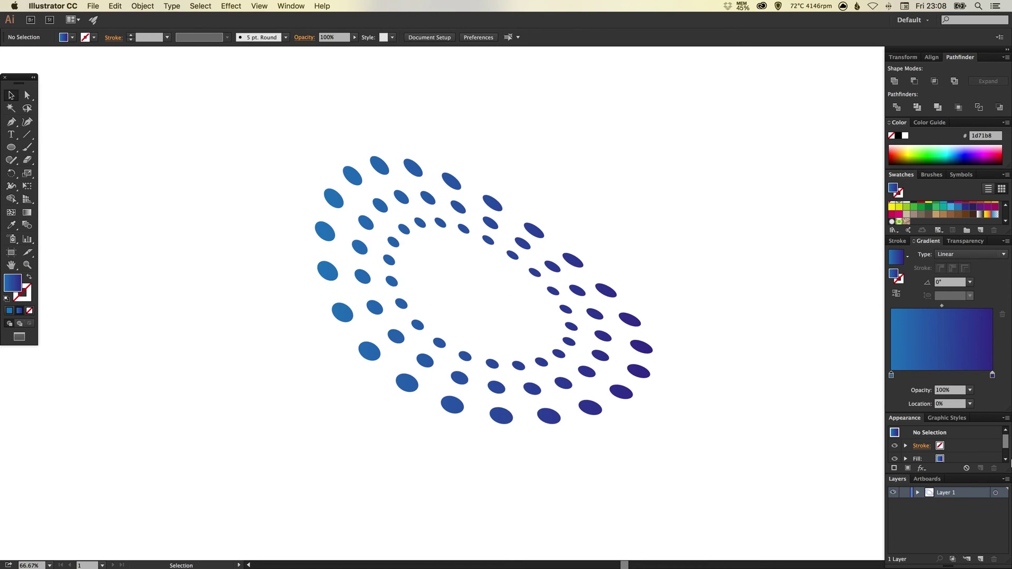
{"action": "scroll", "coordinate": [984, 451], "scroll_direction": "down", "scroll_amount": 1}
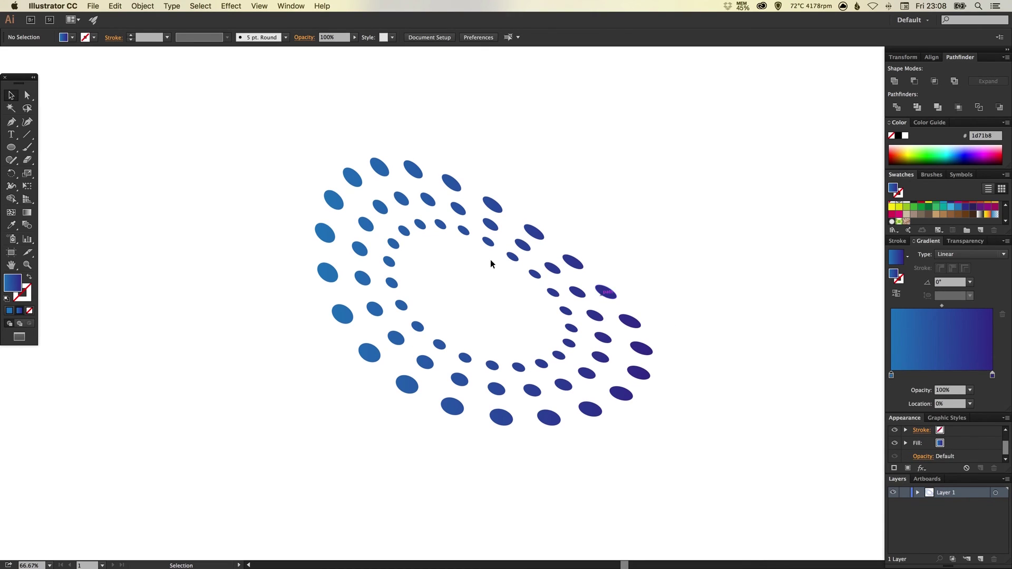
{"action": "scroll", "coordinate": [655, 257], "scroll_direction": "up", "scroll_amount": 1}
{"action": "left_click", "coordinate": [1007, 49]}
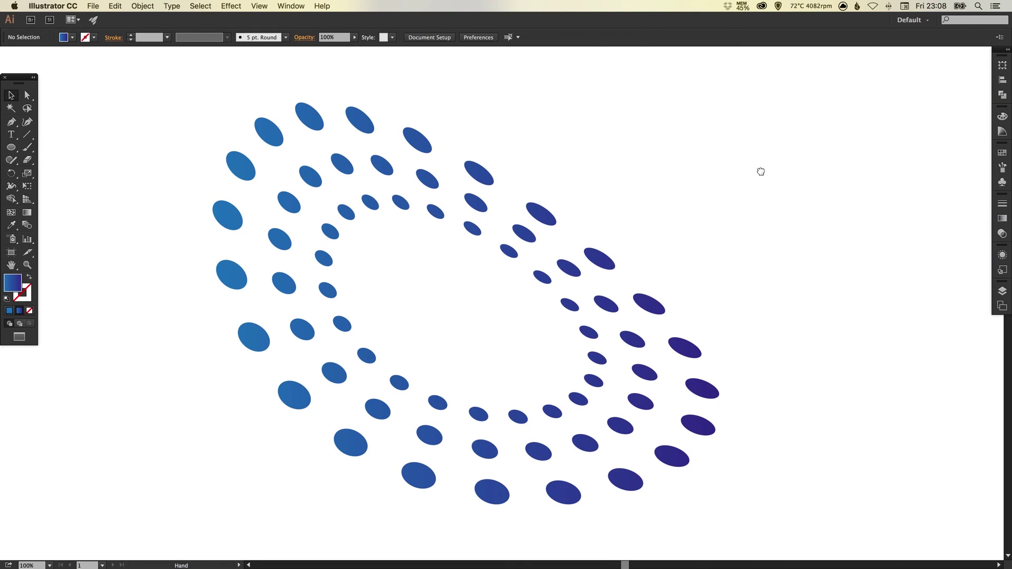
{"action": "key", "text": "super+1"}
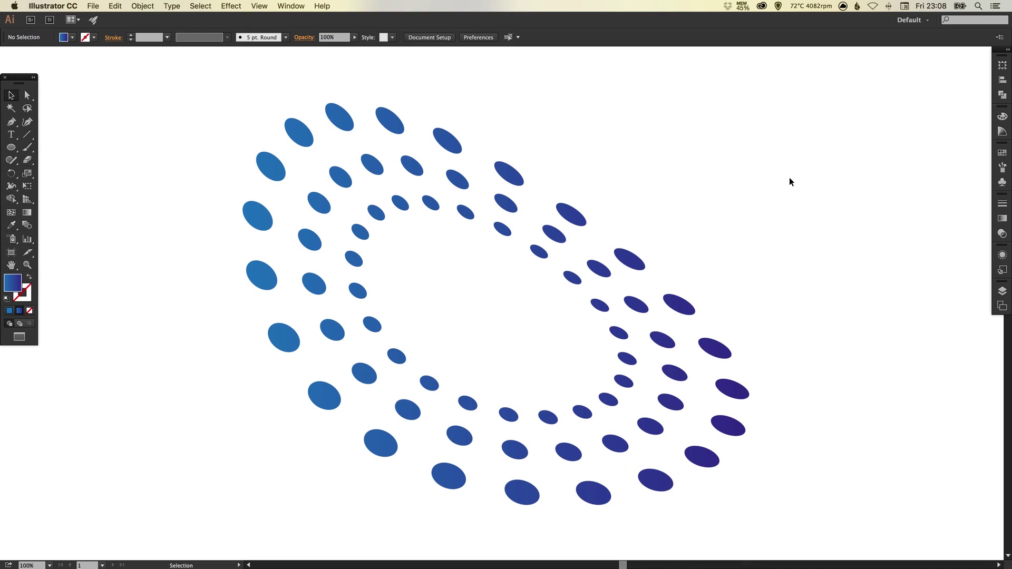